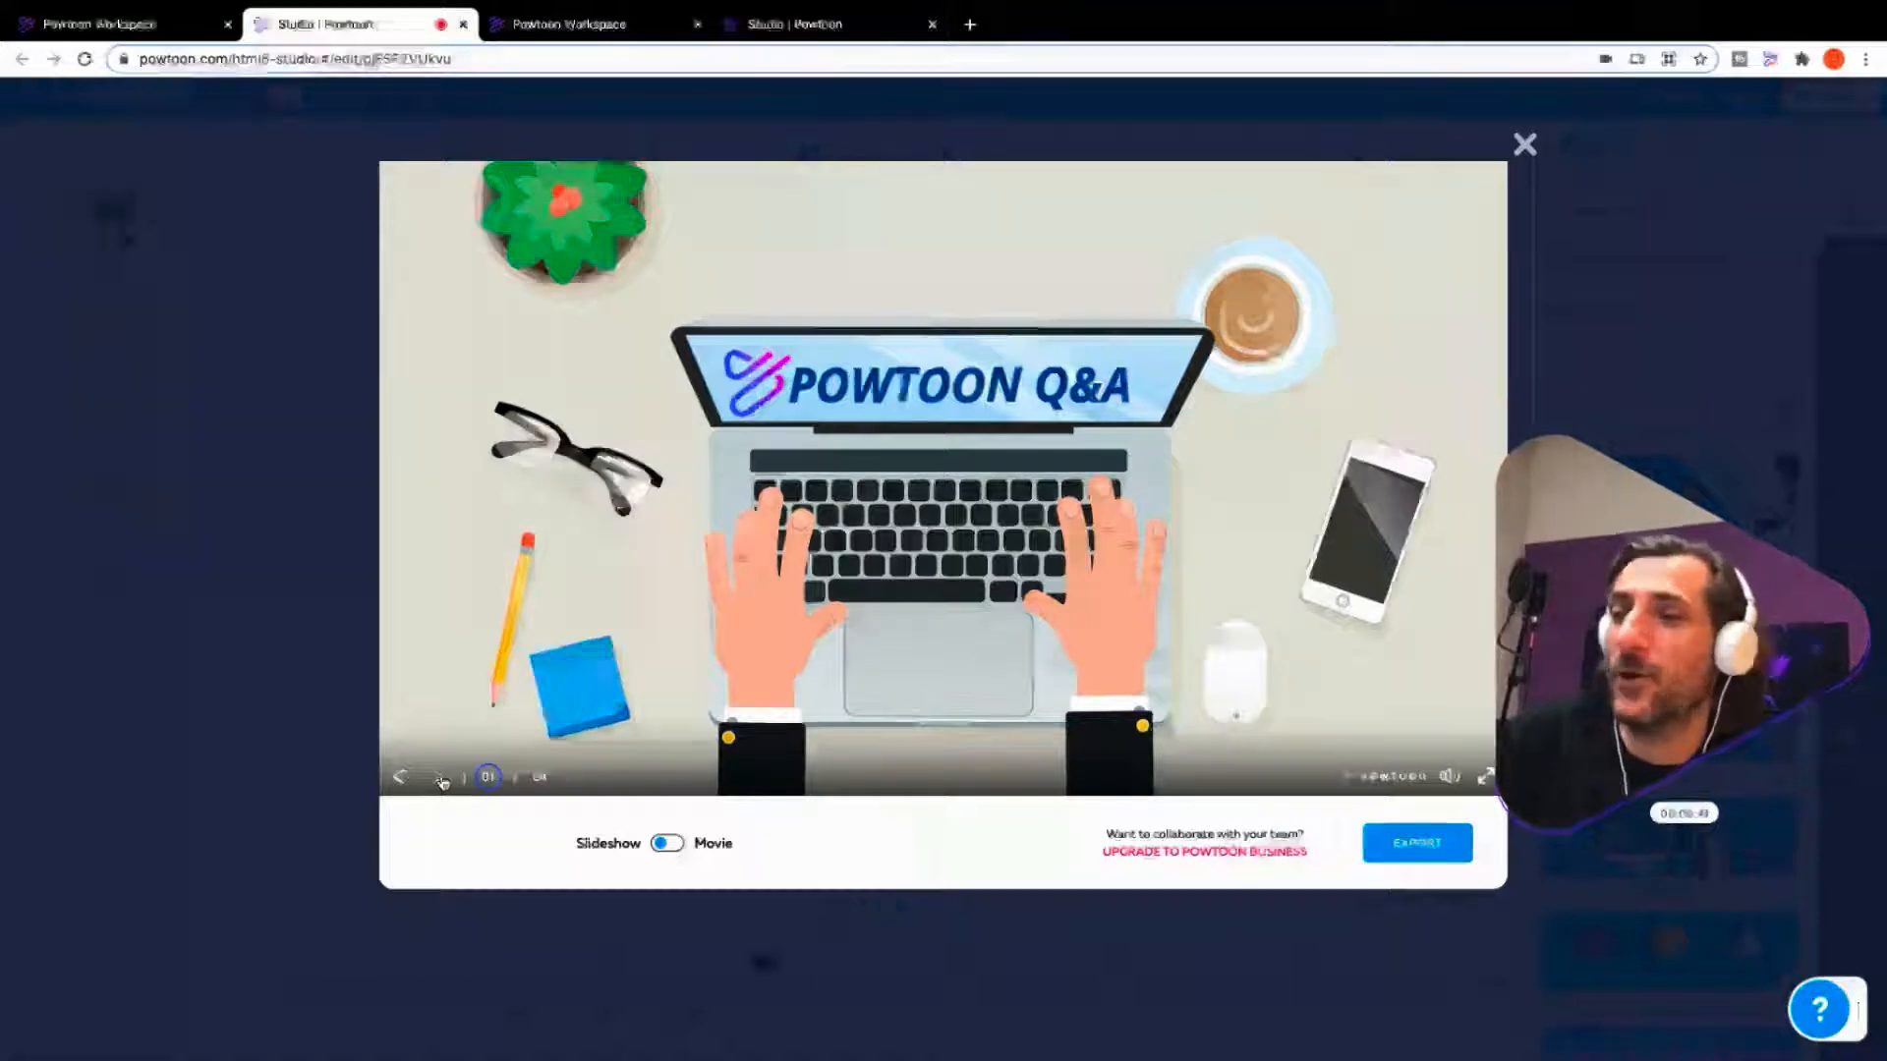
Step: Advance the Q&A preview to slide 02, the YouTube/Facebook integration question
left_click(438, 777)
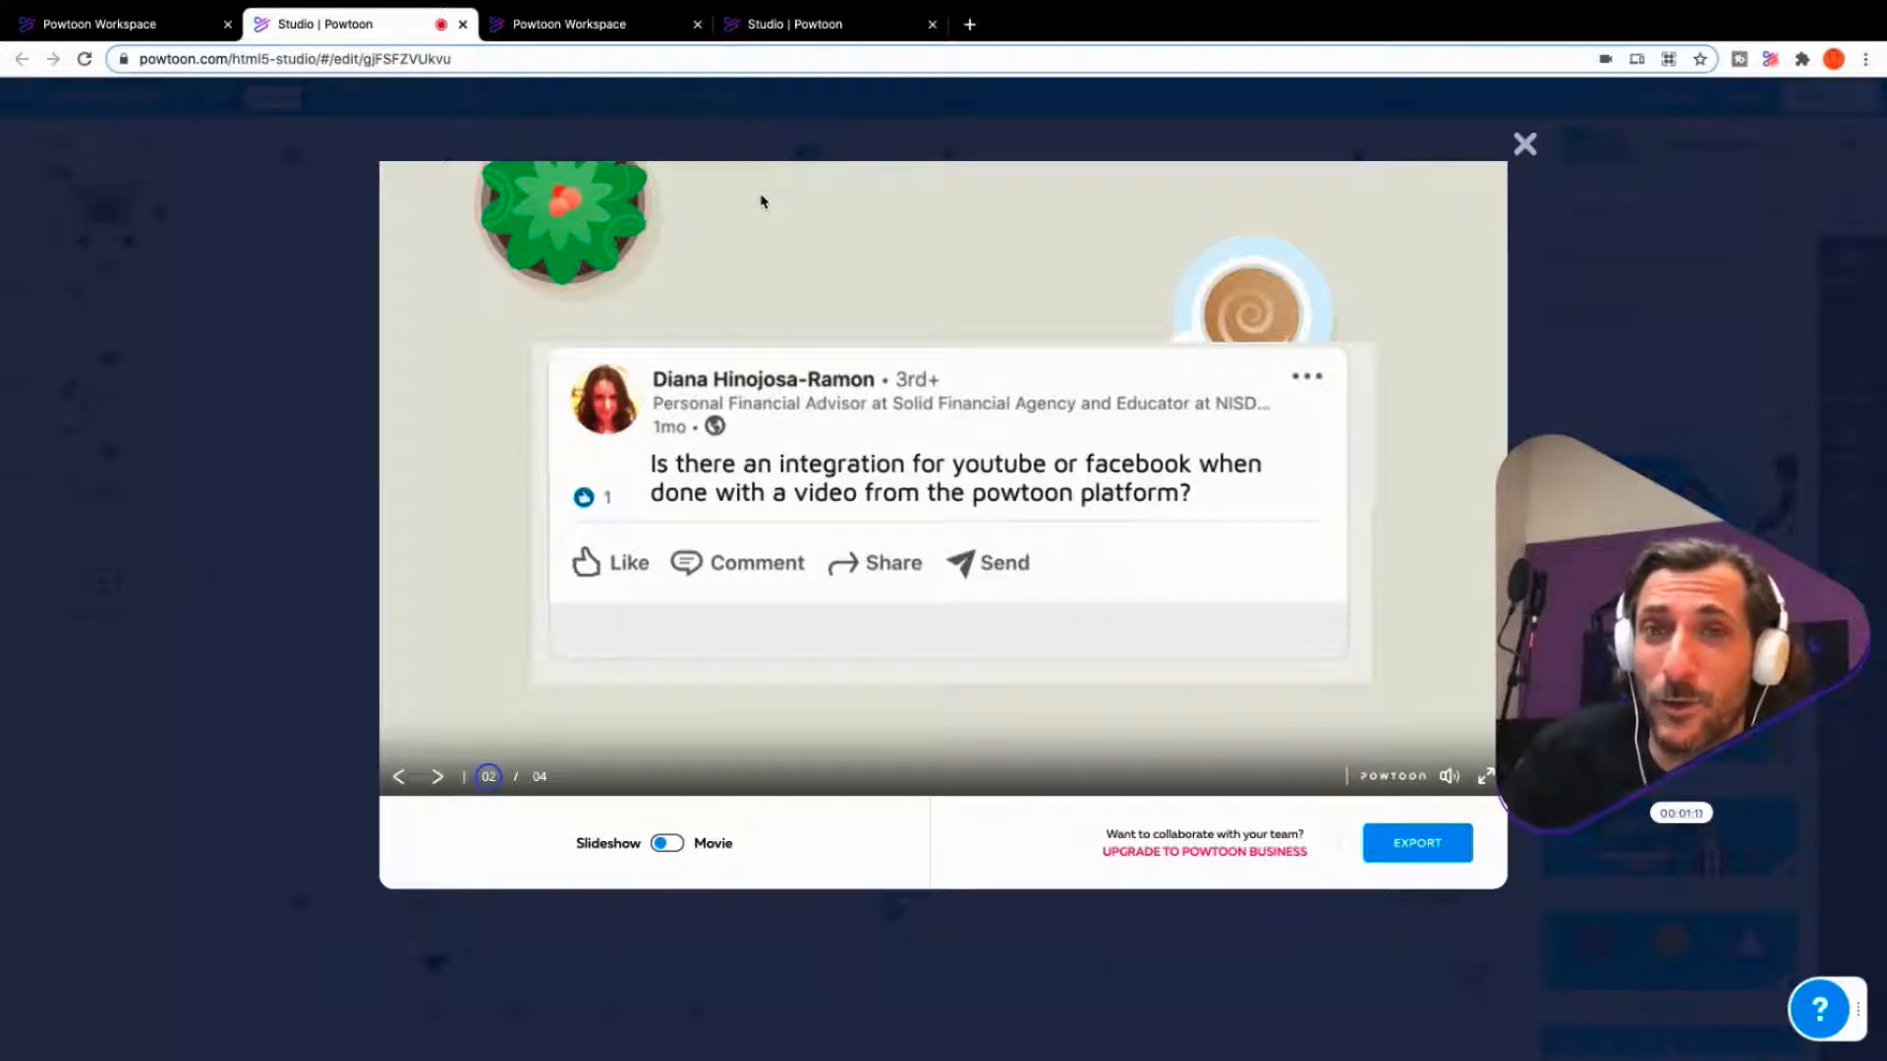
Step: Switch to the Purim project and review the STEP 1, STEP 2 and STEP 3 slides before returning to the opening slide
left_click(795, 24)
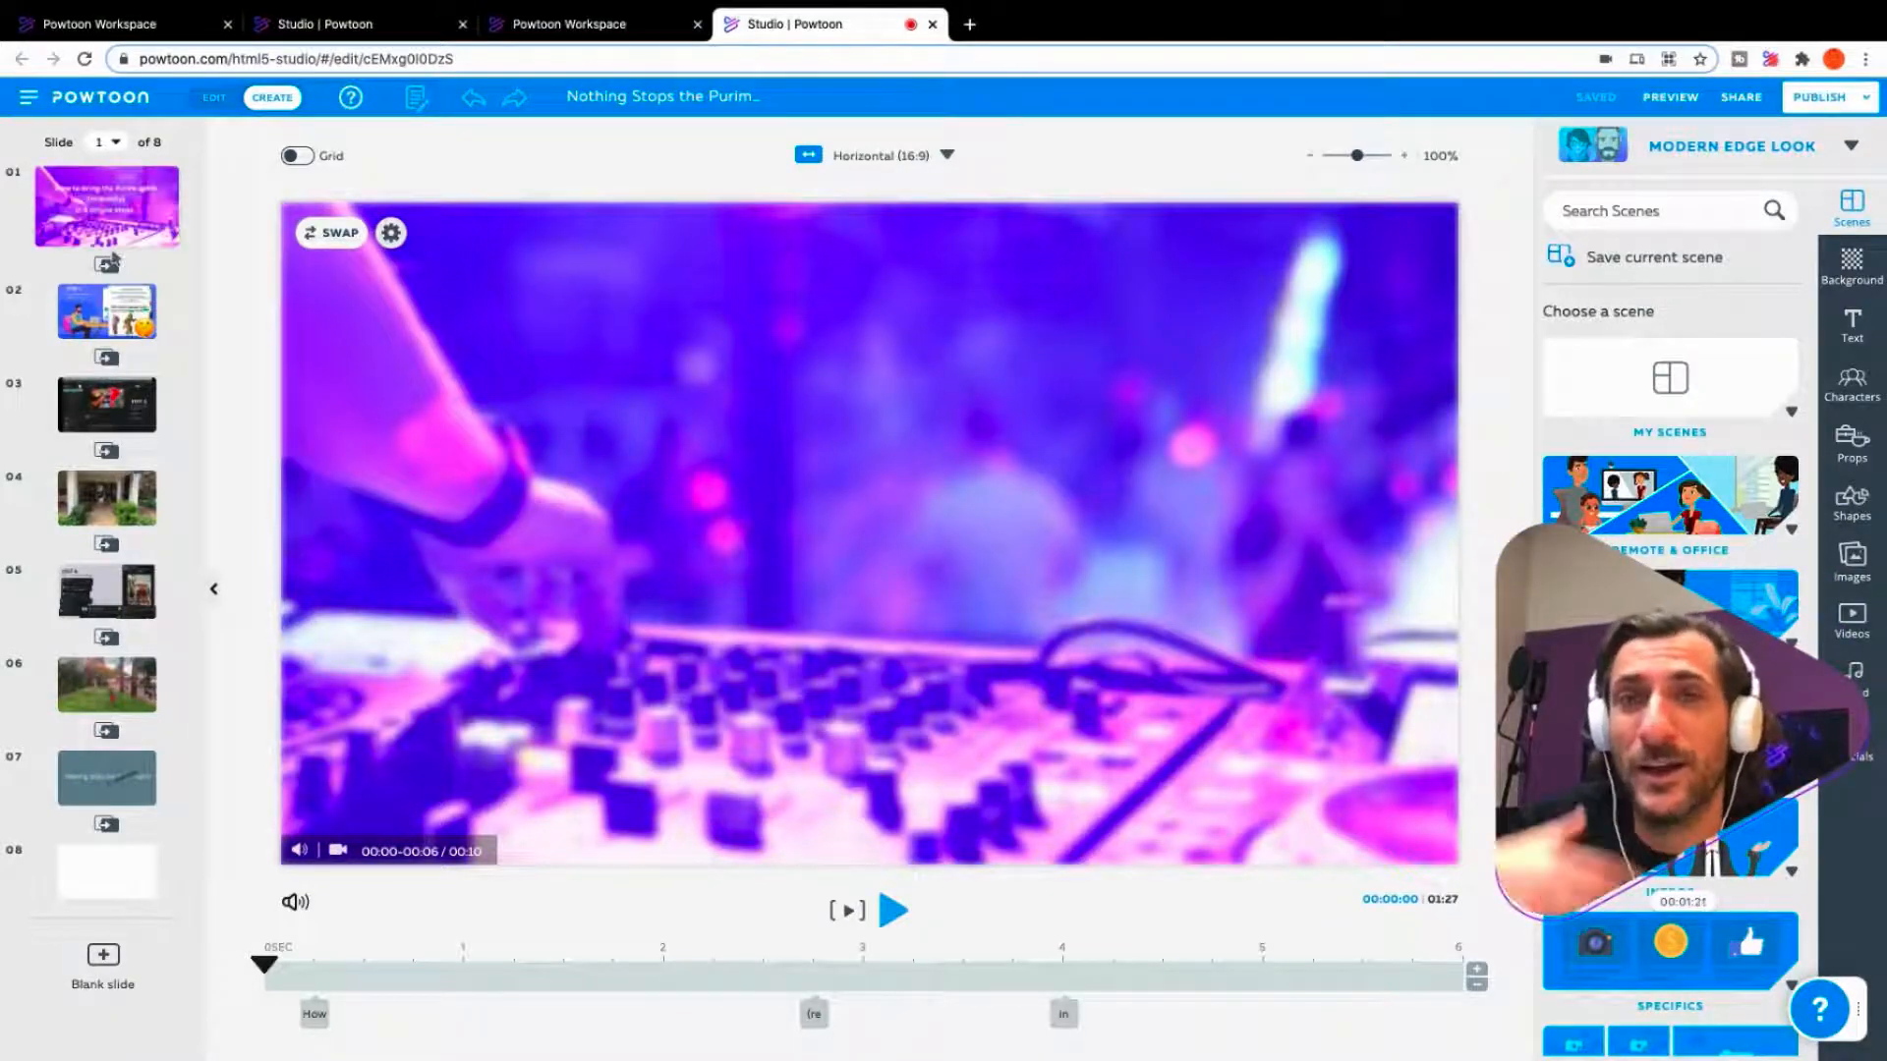
left_click(106, 310)
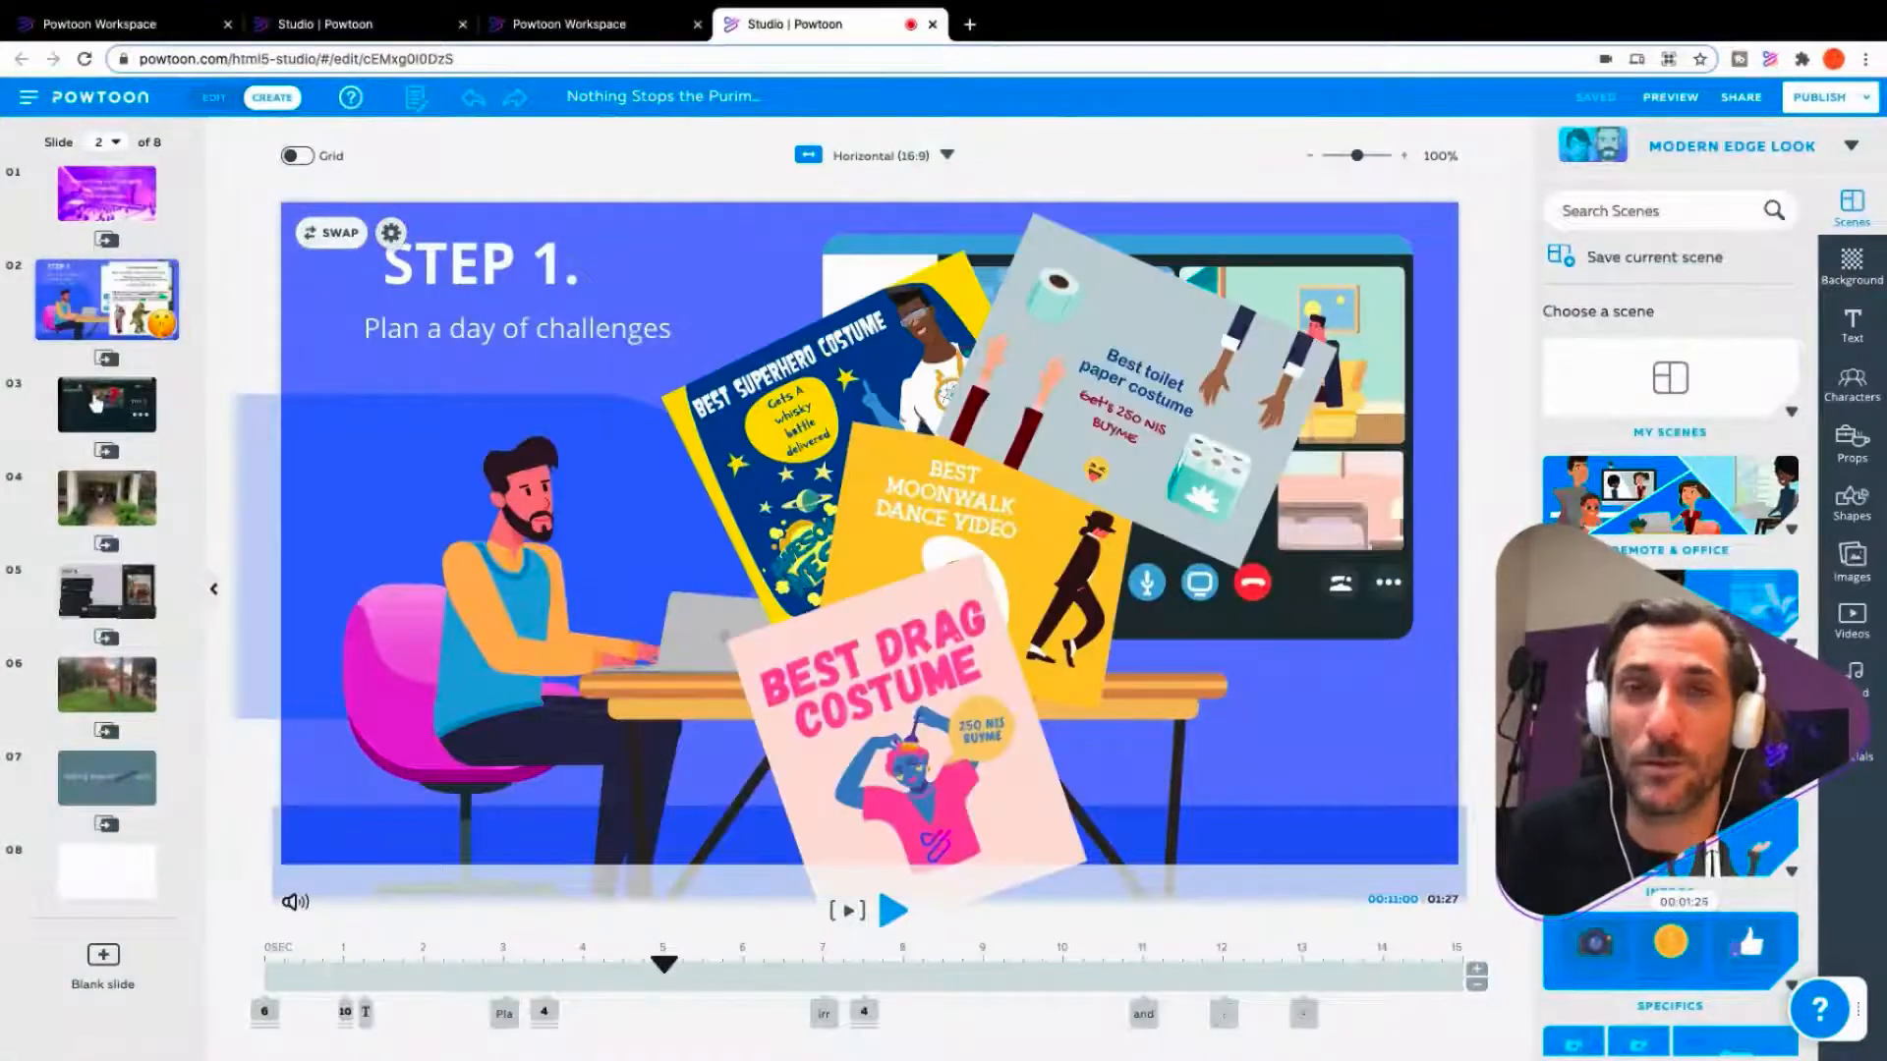
left_click(98, 402)
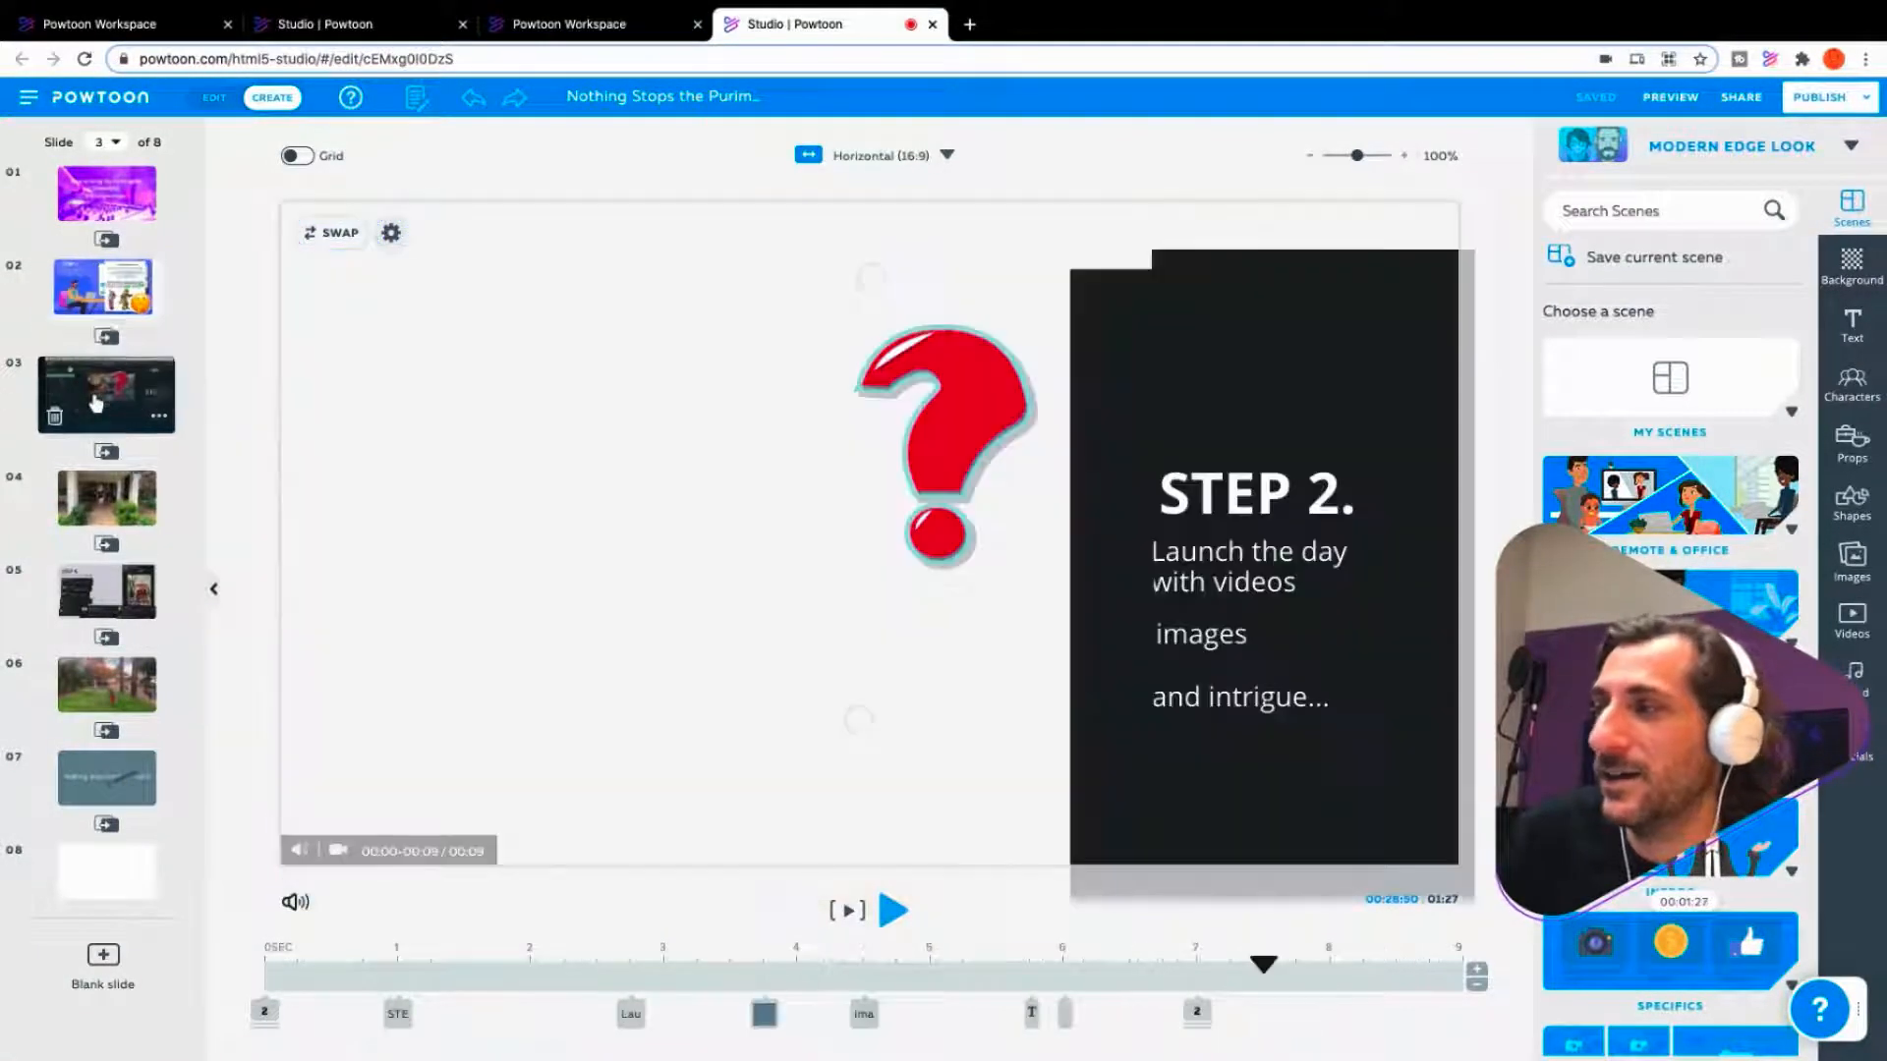
left_click(100, 501)
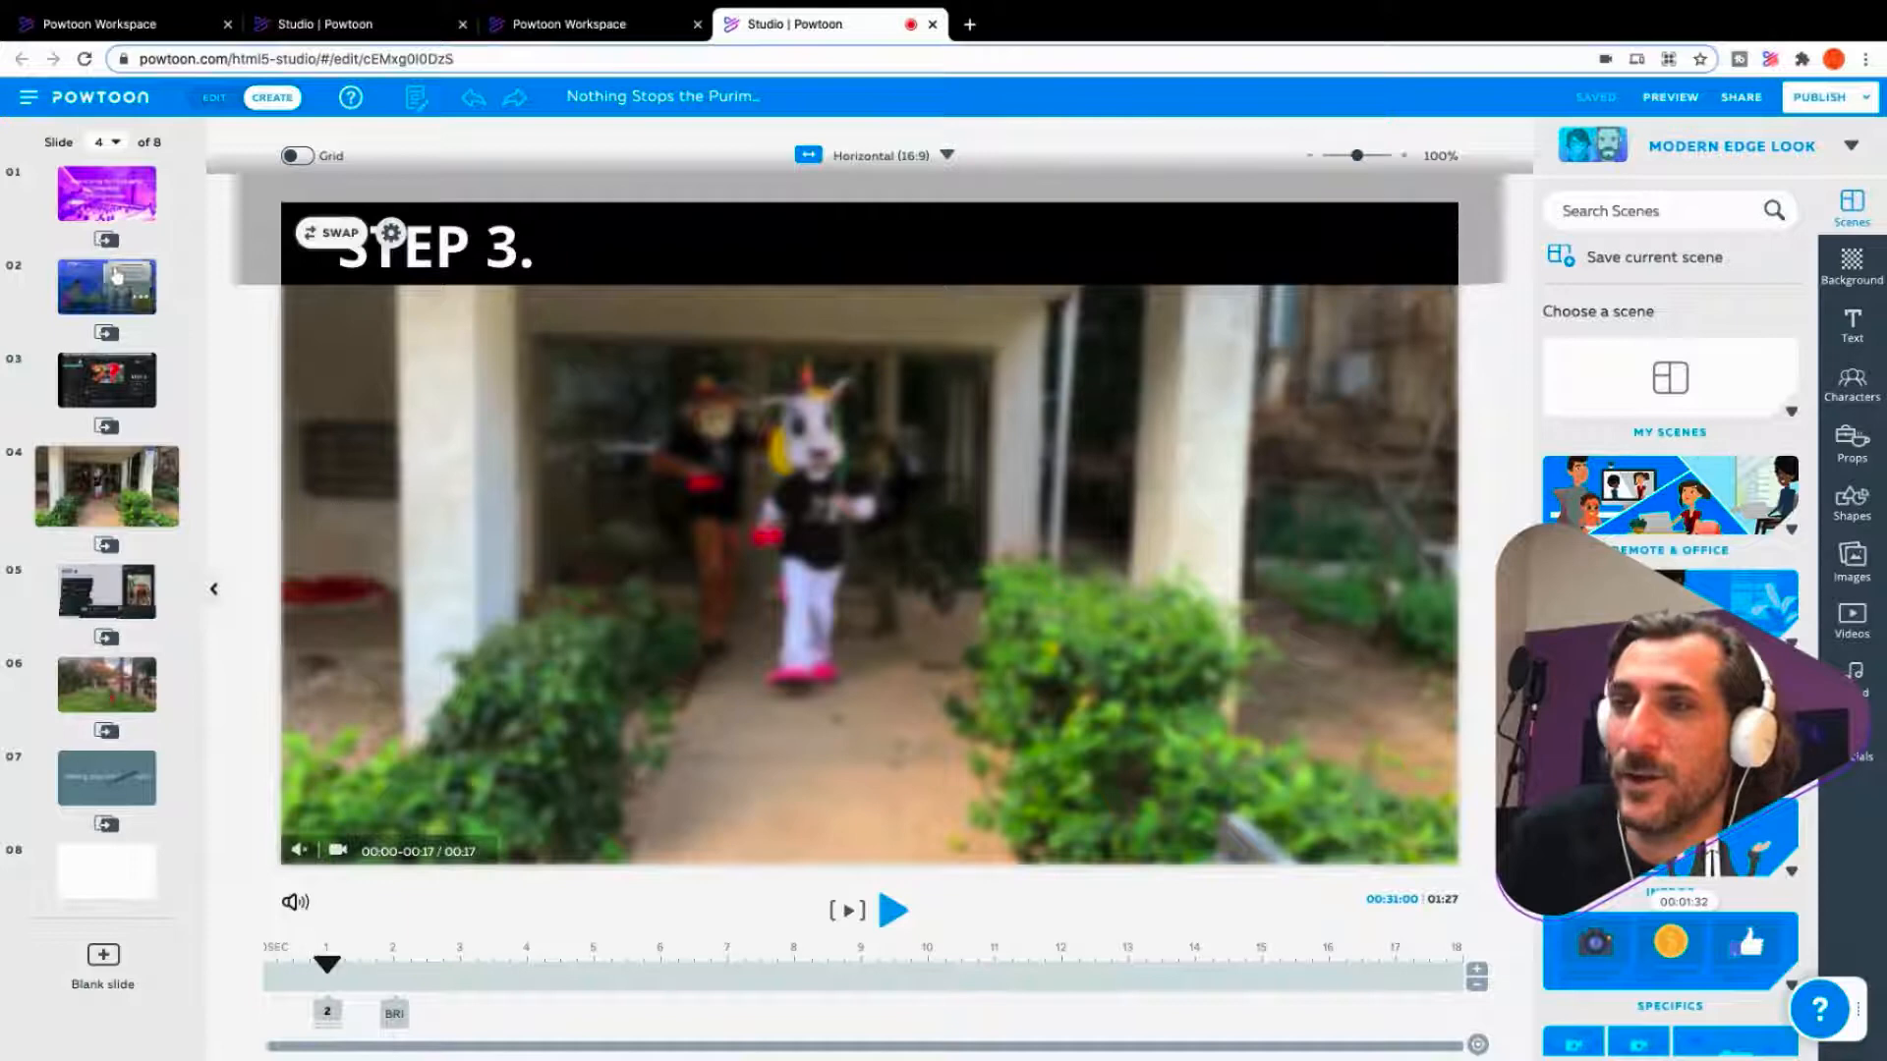
left_click(105, 207)
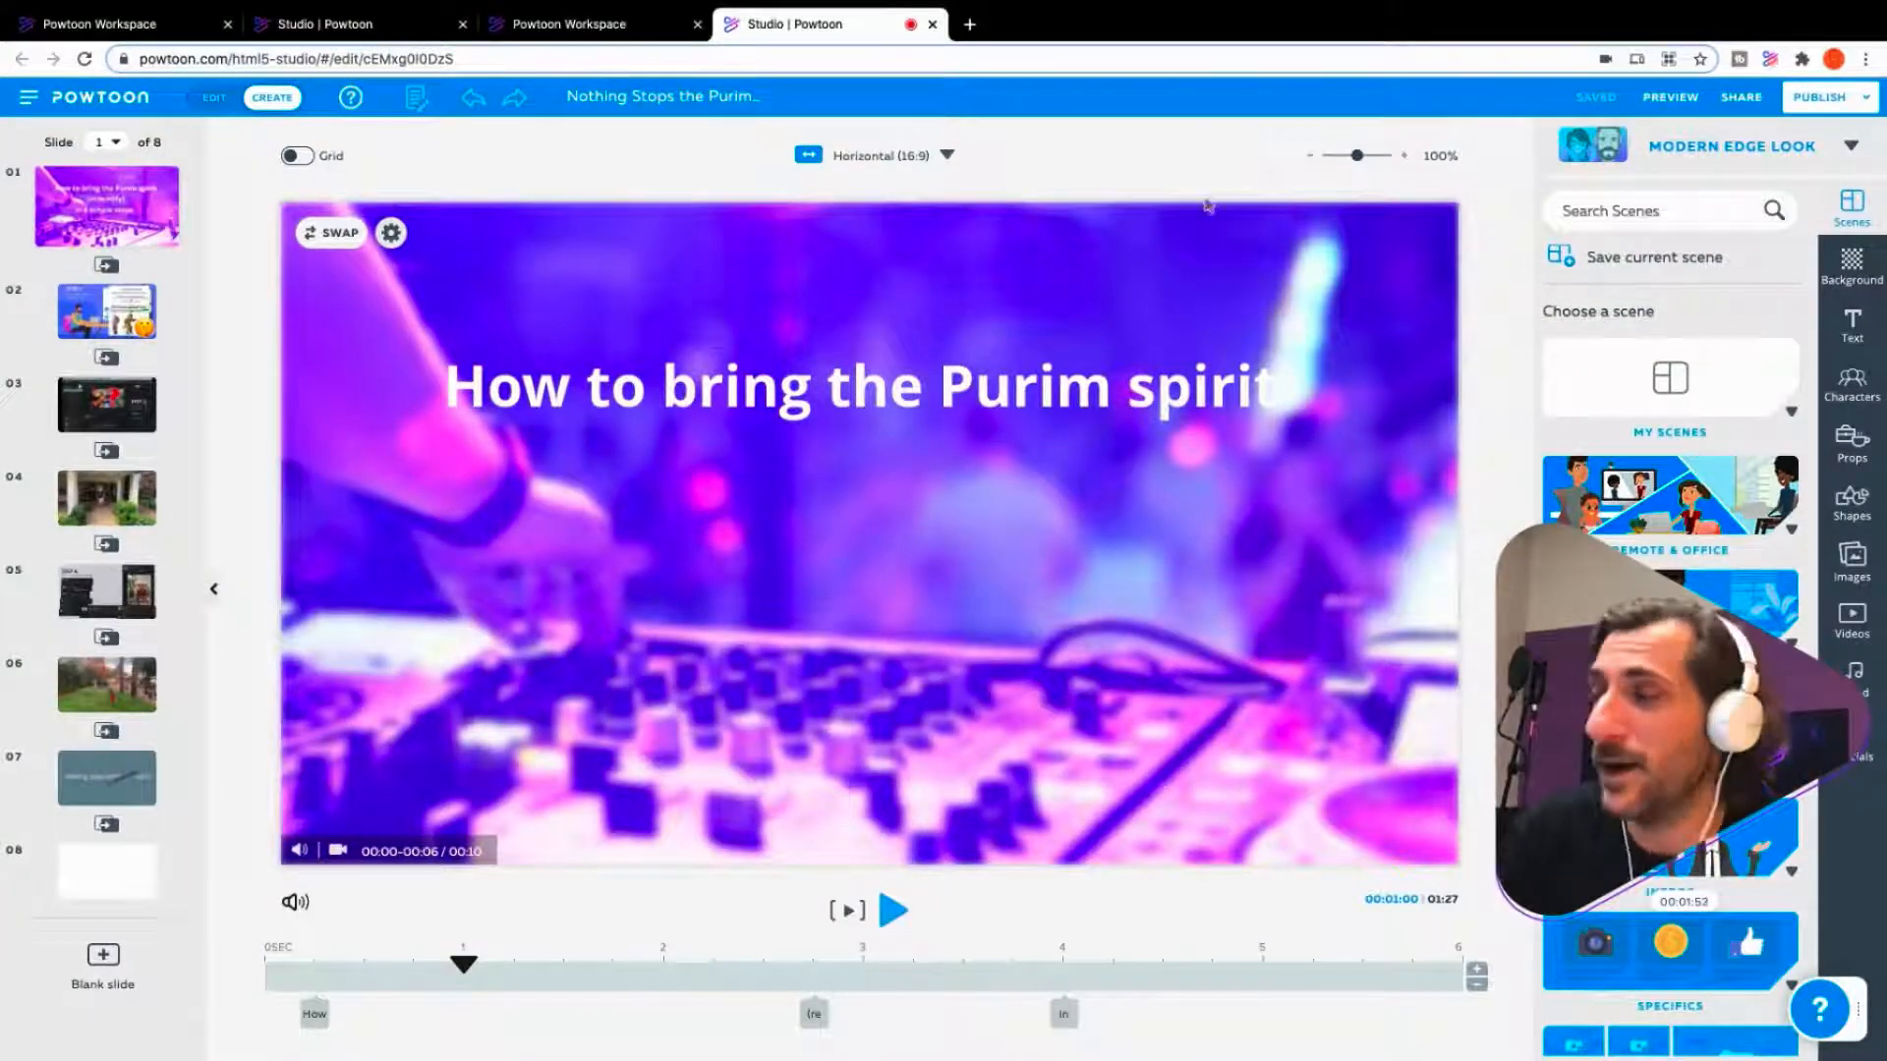
mouse_move(1564, 590)
left_mouse_down()
mouse_move(1481, 549)
mouse_move(1415, 560)
left_mouse_up()
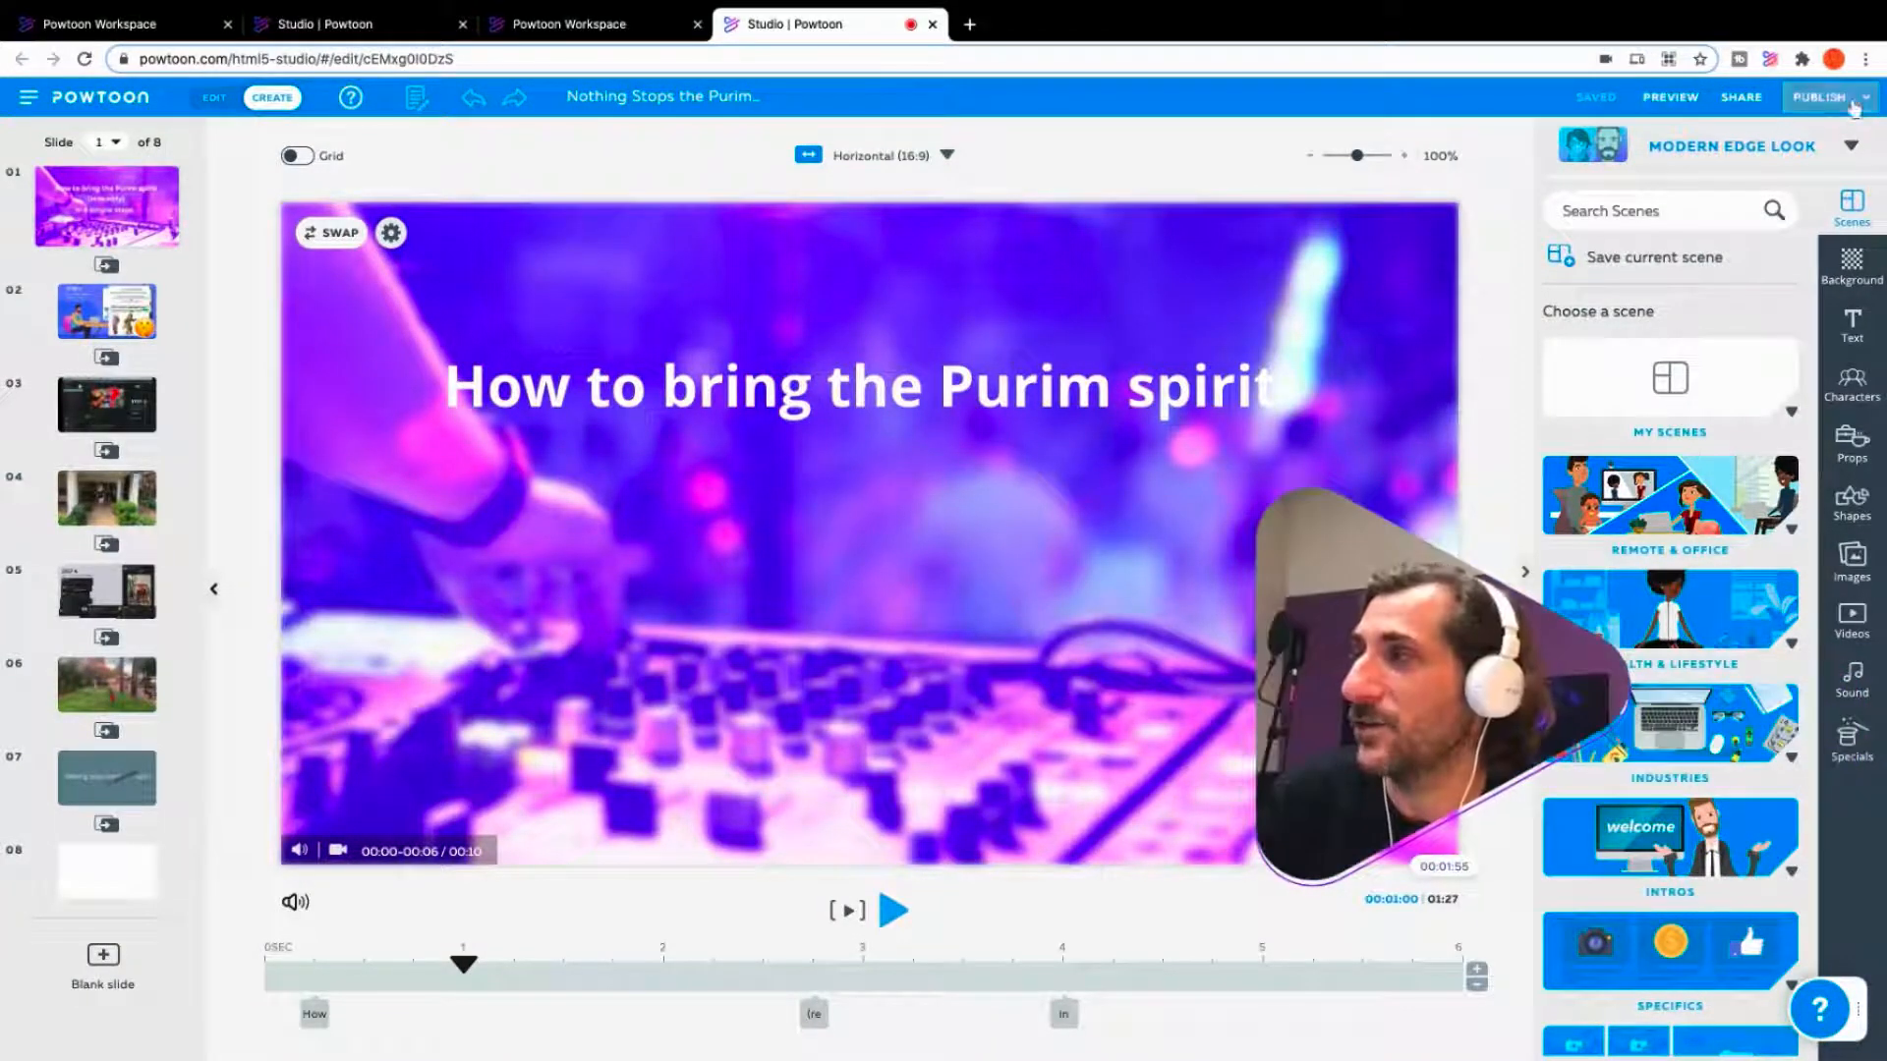
Step: Play the full-video preview of the Purim project, then close it to return to editing
left_click(1670, 97)
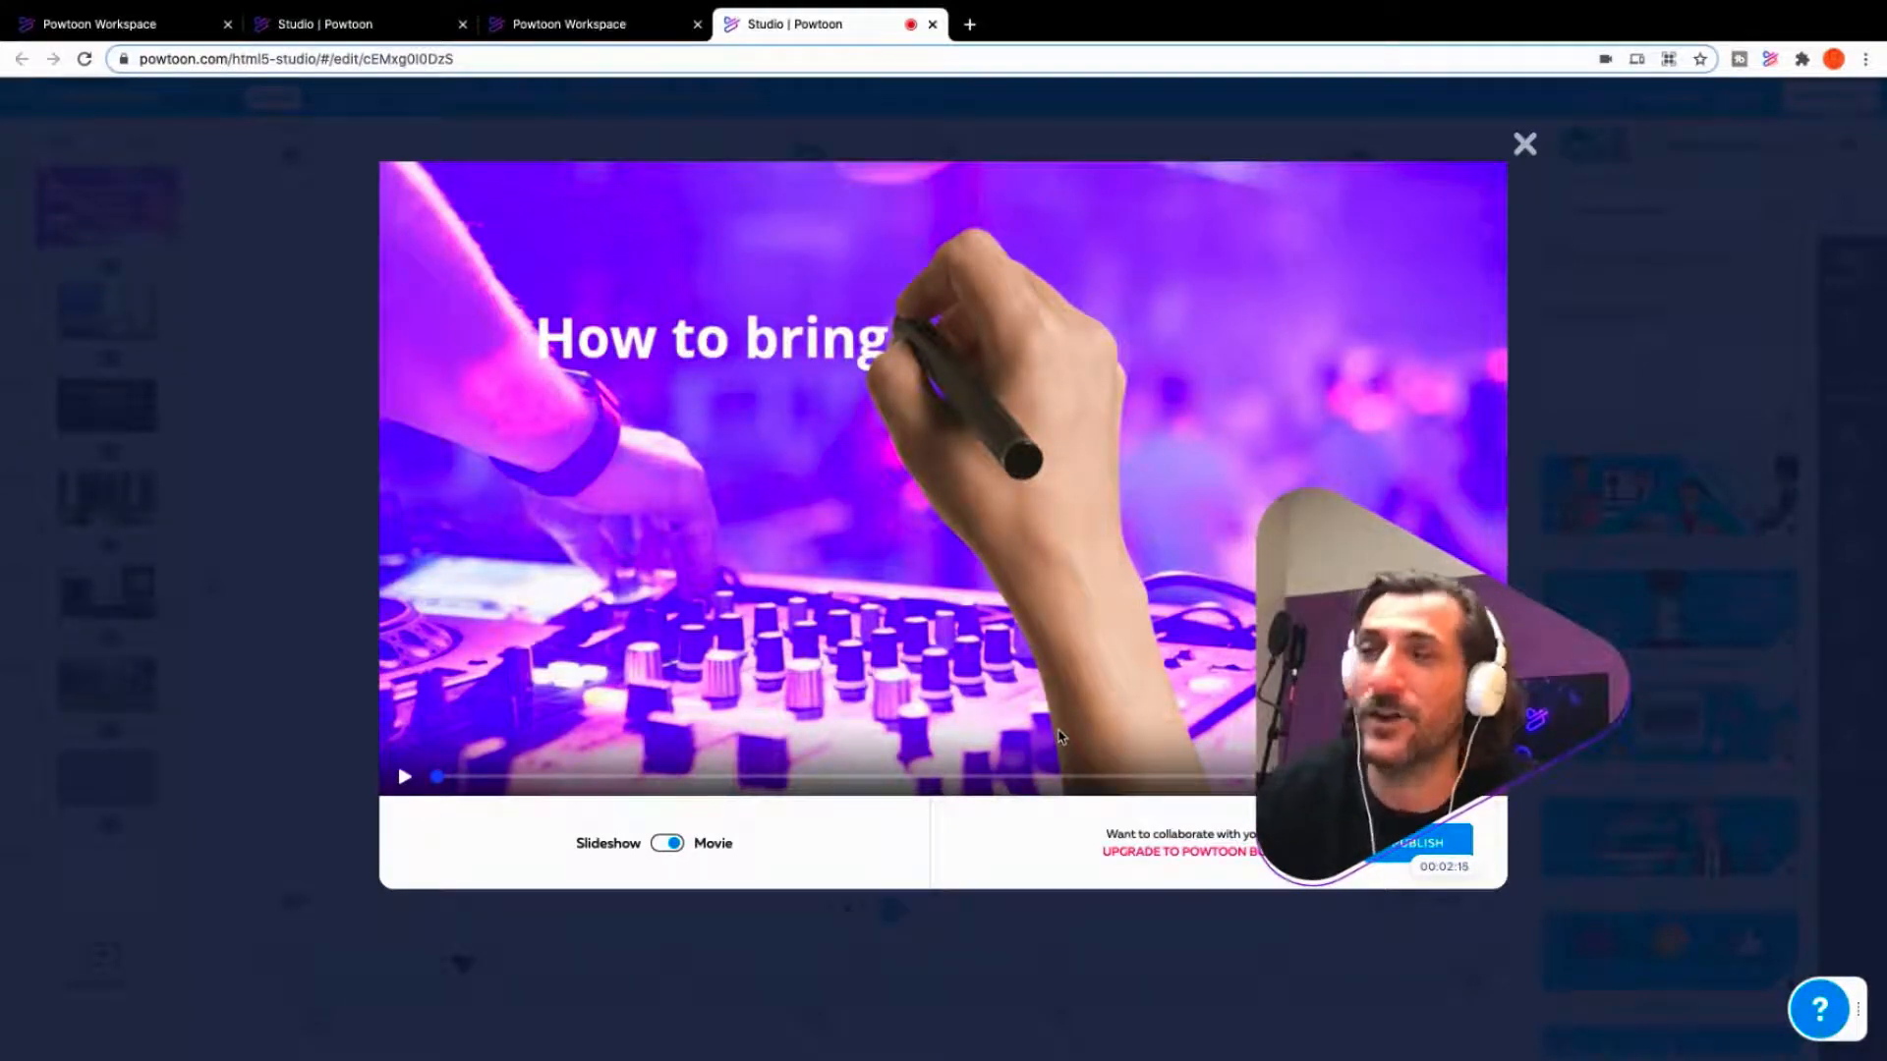
left_click(1524, 147)
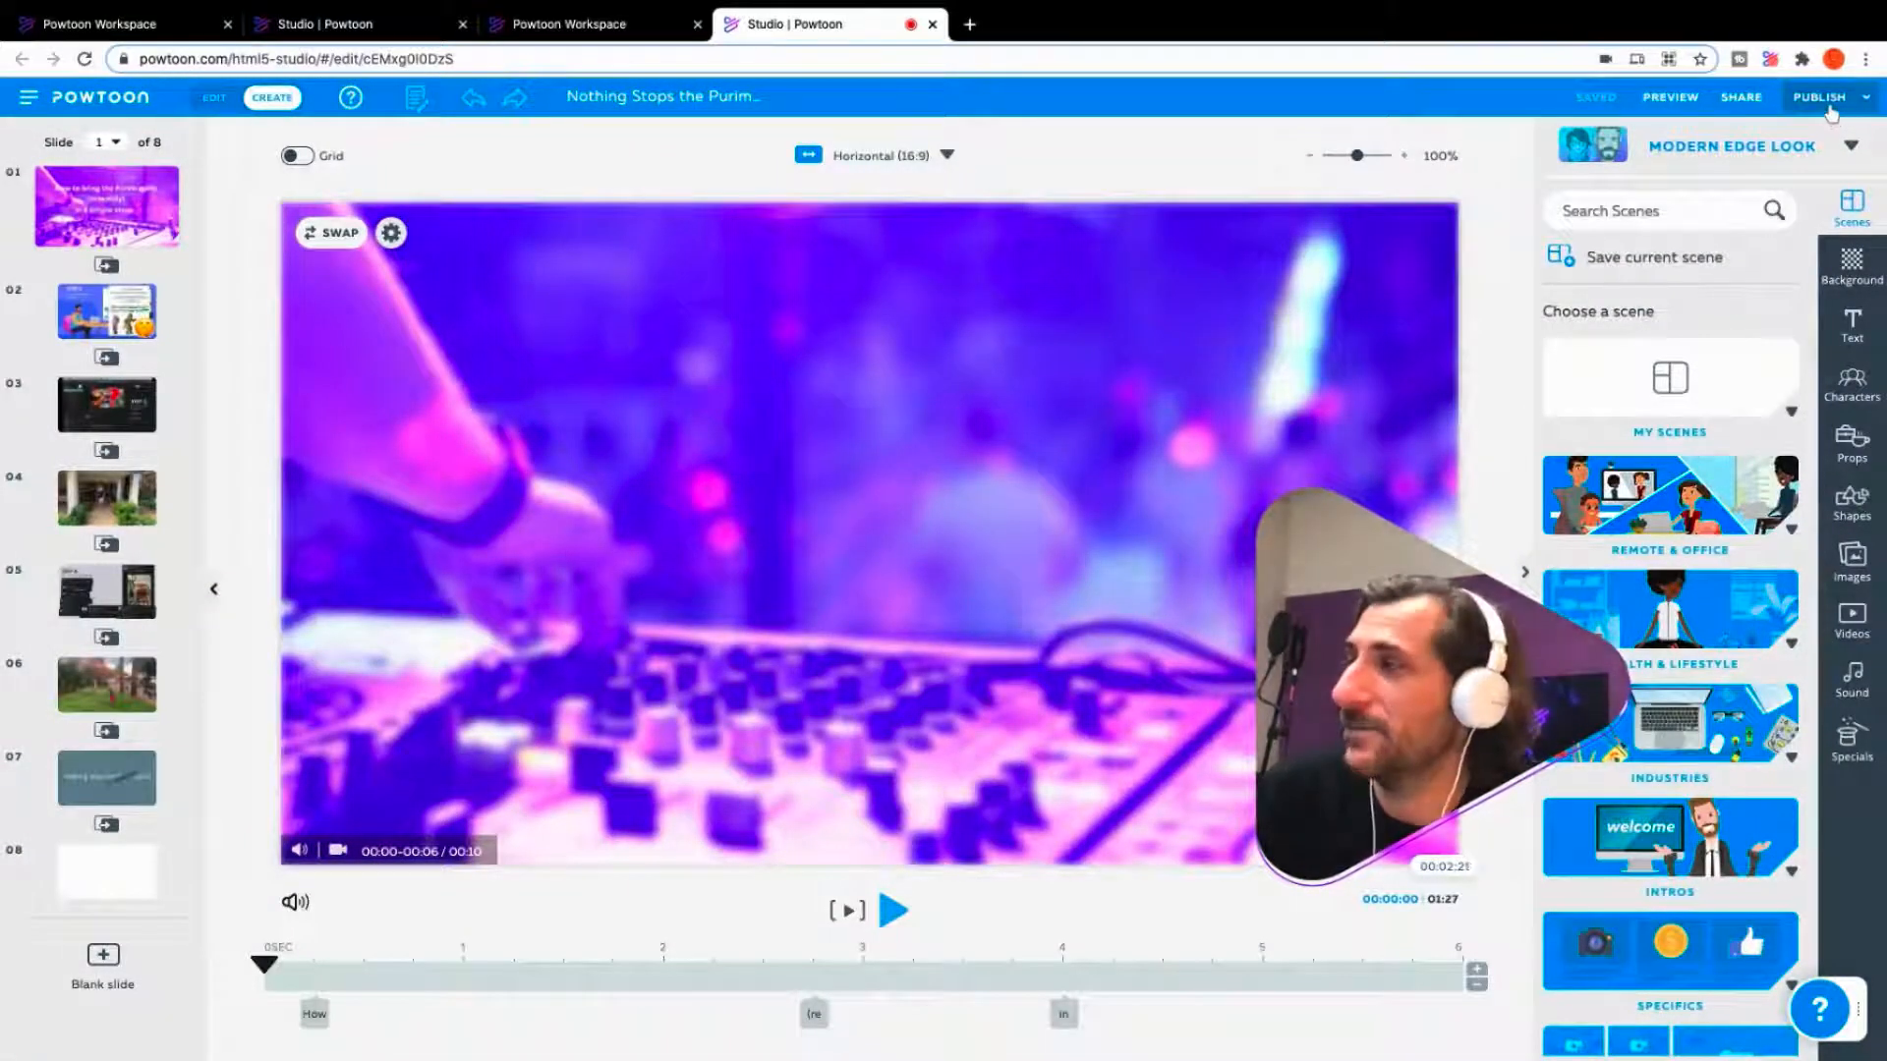
Step: Show the full Publish menu with every export destination via More Options
left_click(1831, 110)
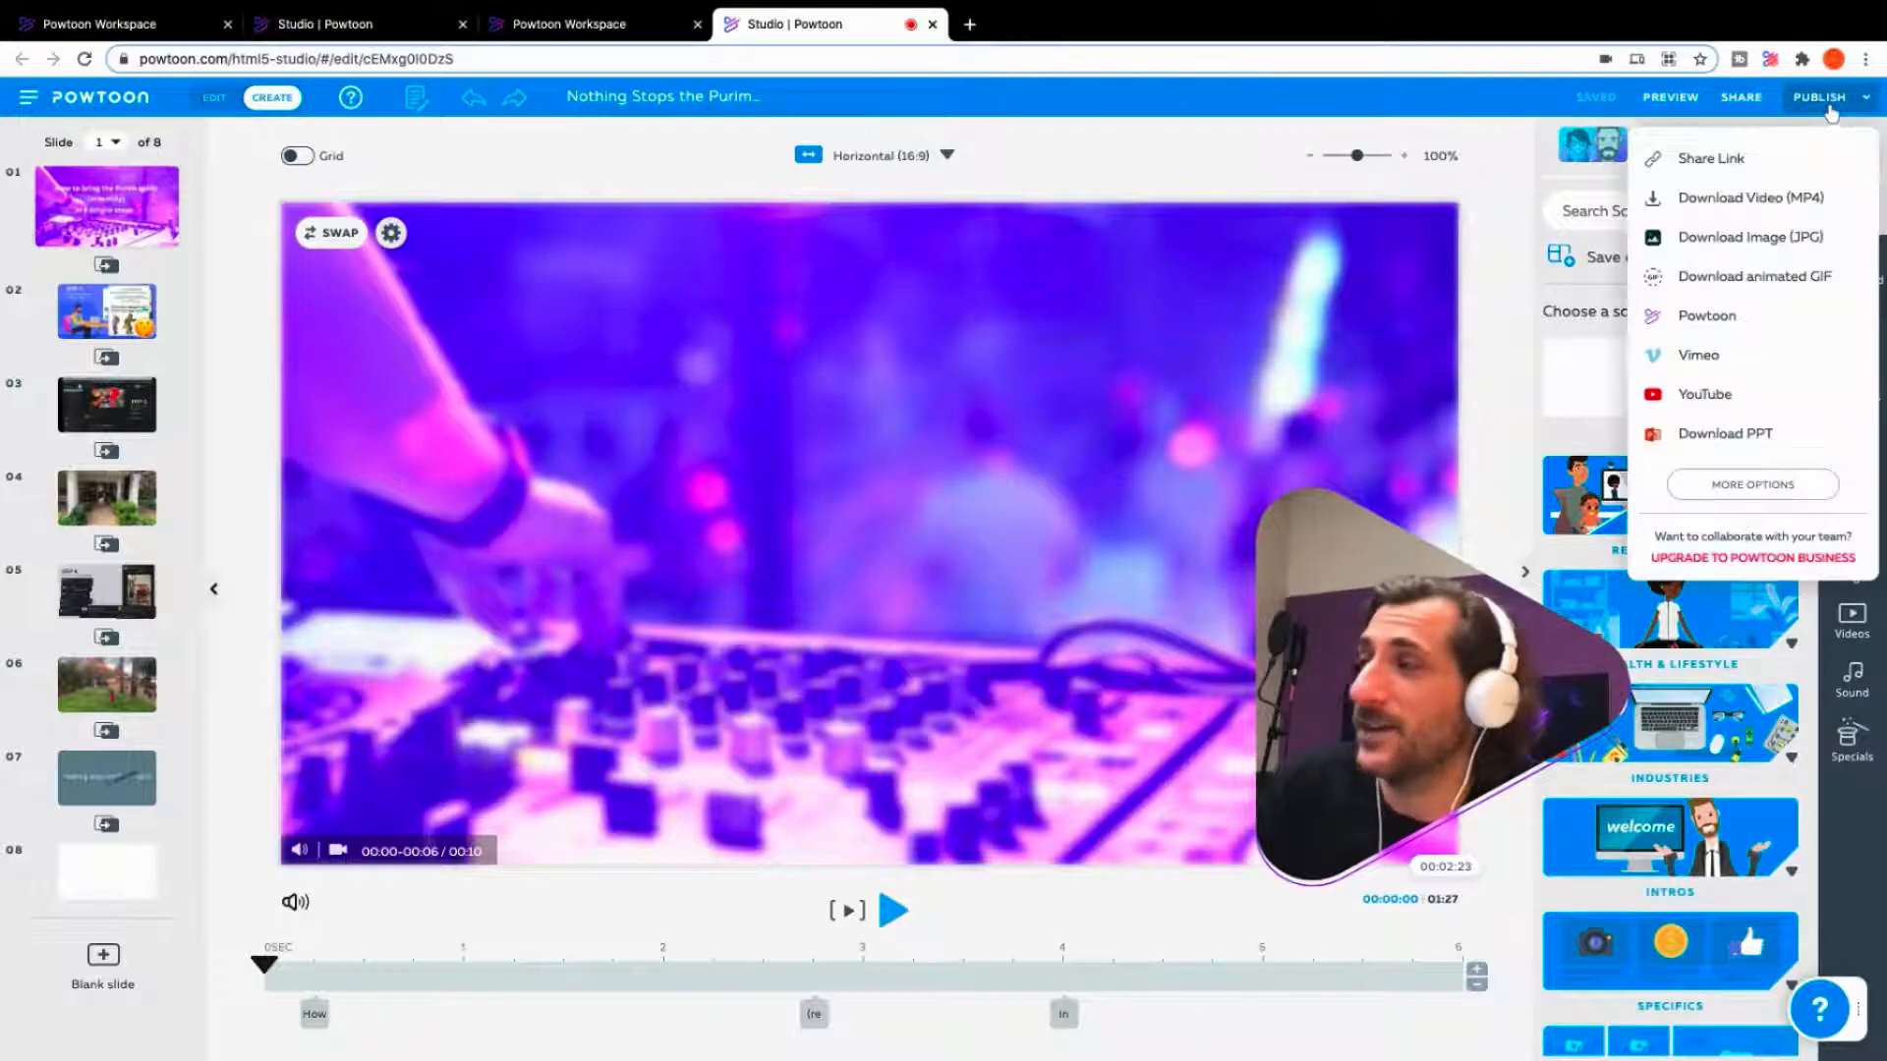
left_click(1807, 487)
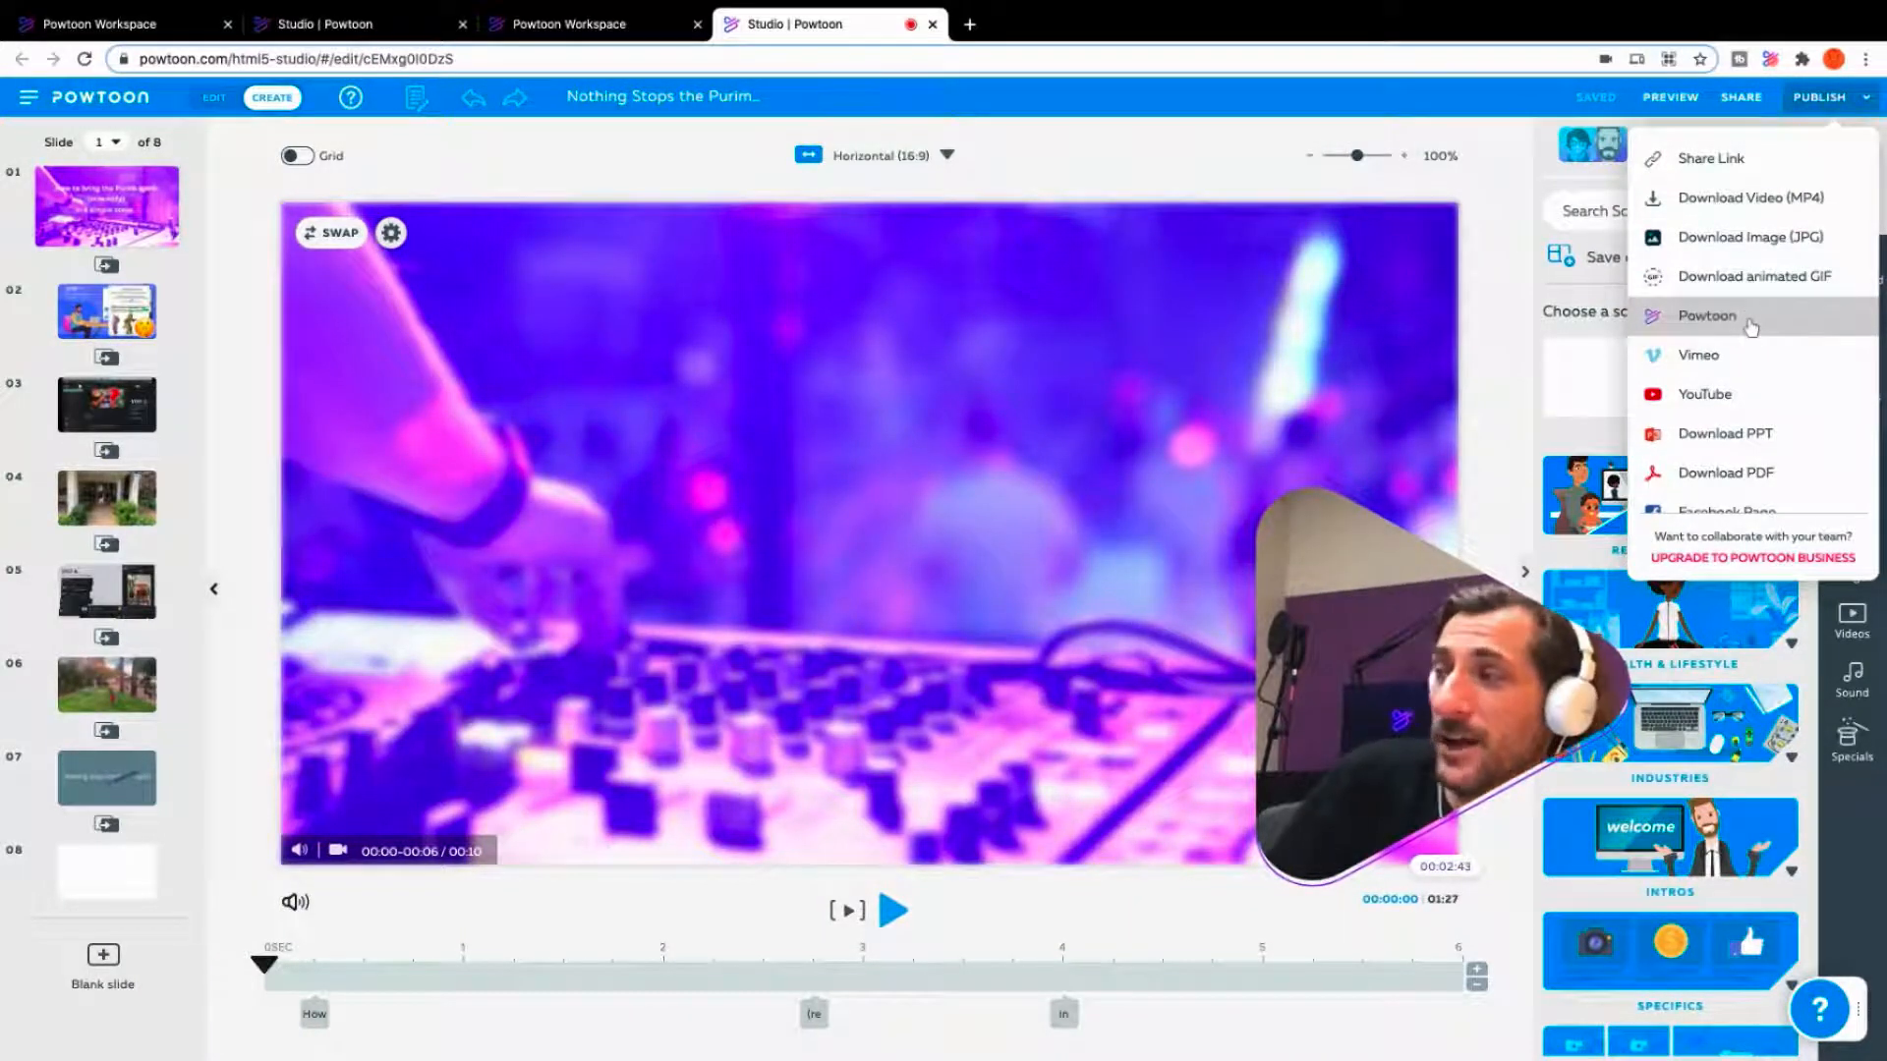
scroll(1751, 336, "down", 1)
scroll(1751, 337, "down", 1)
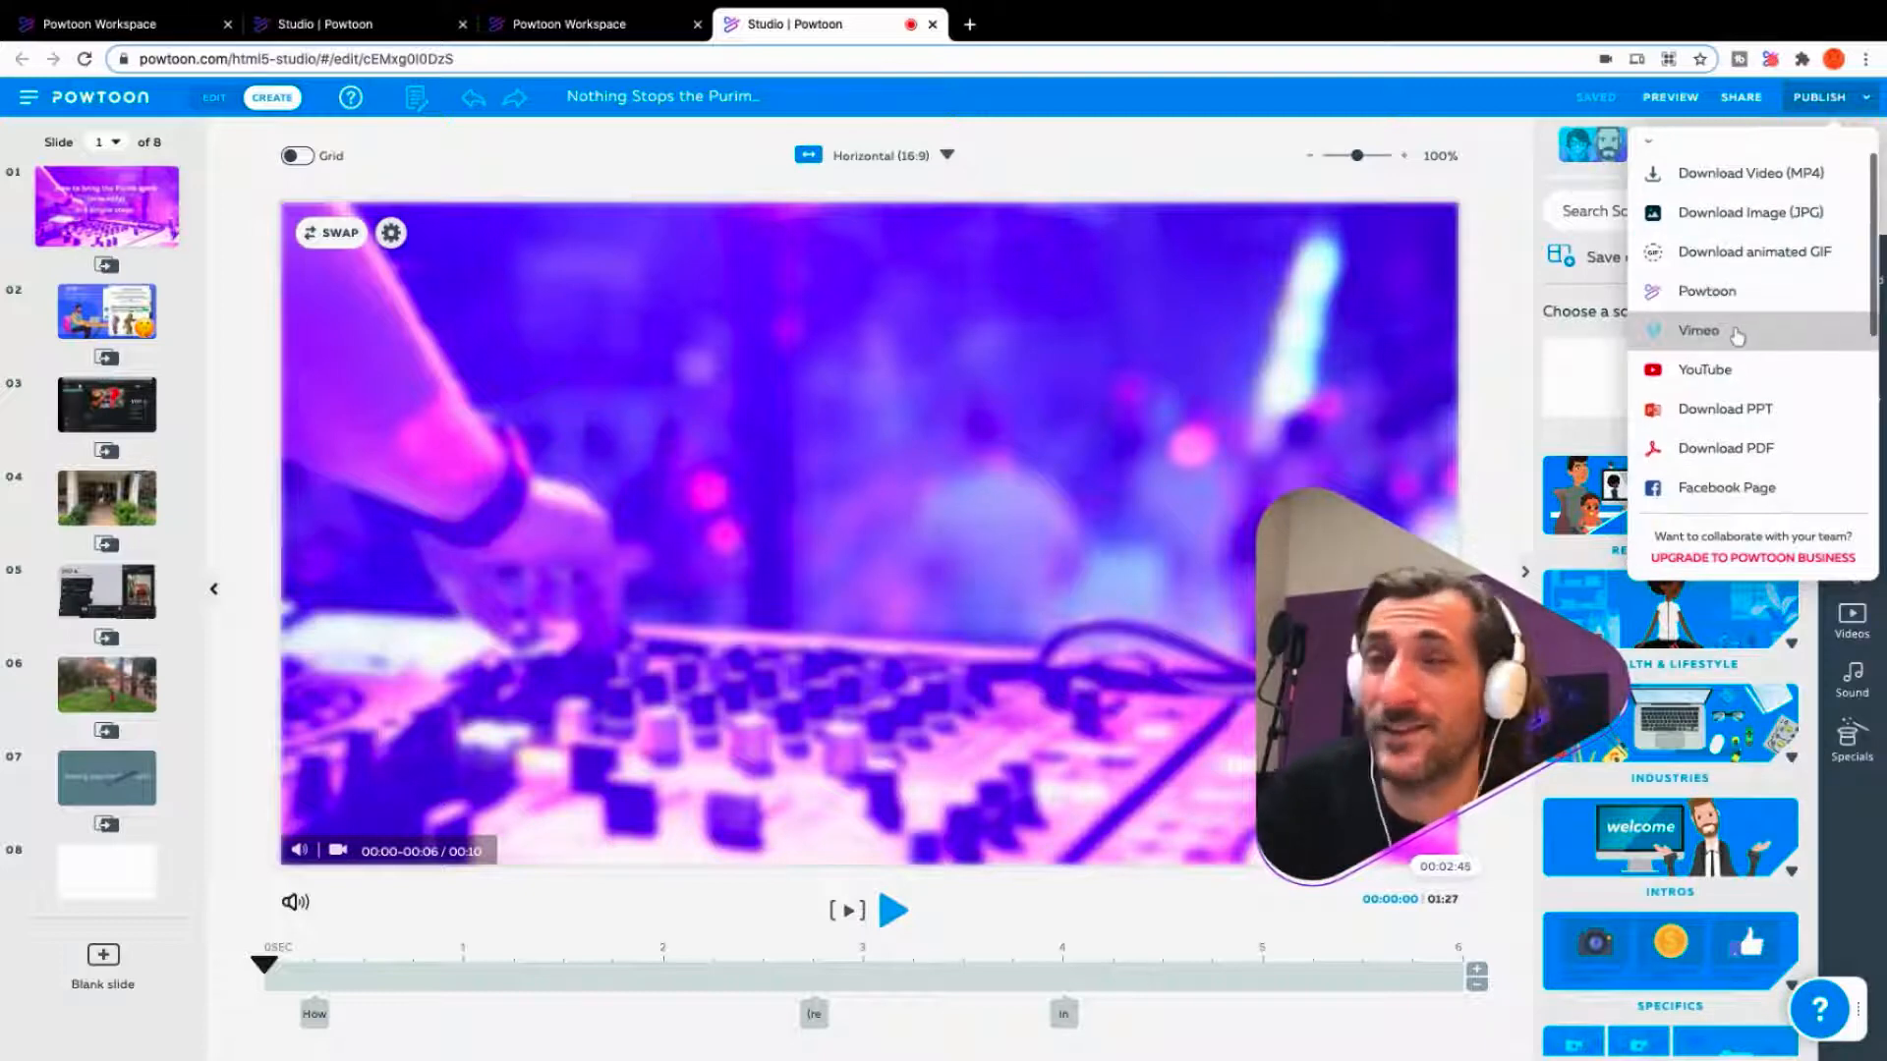
scroll(1737, 336, "down", 1)
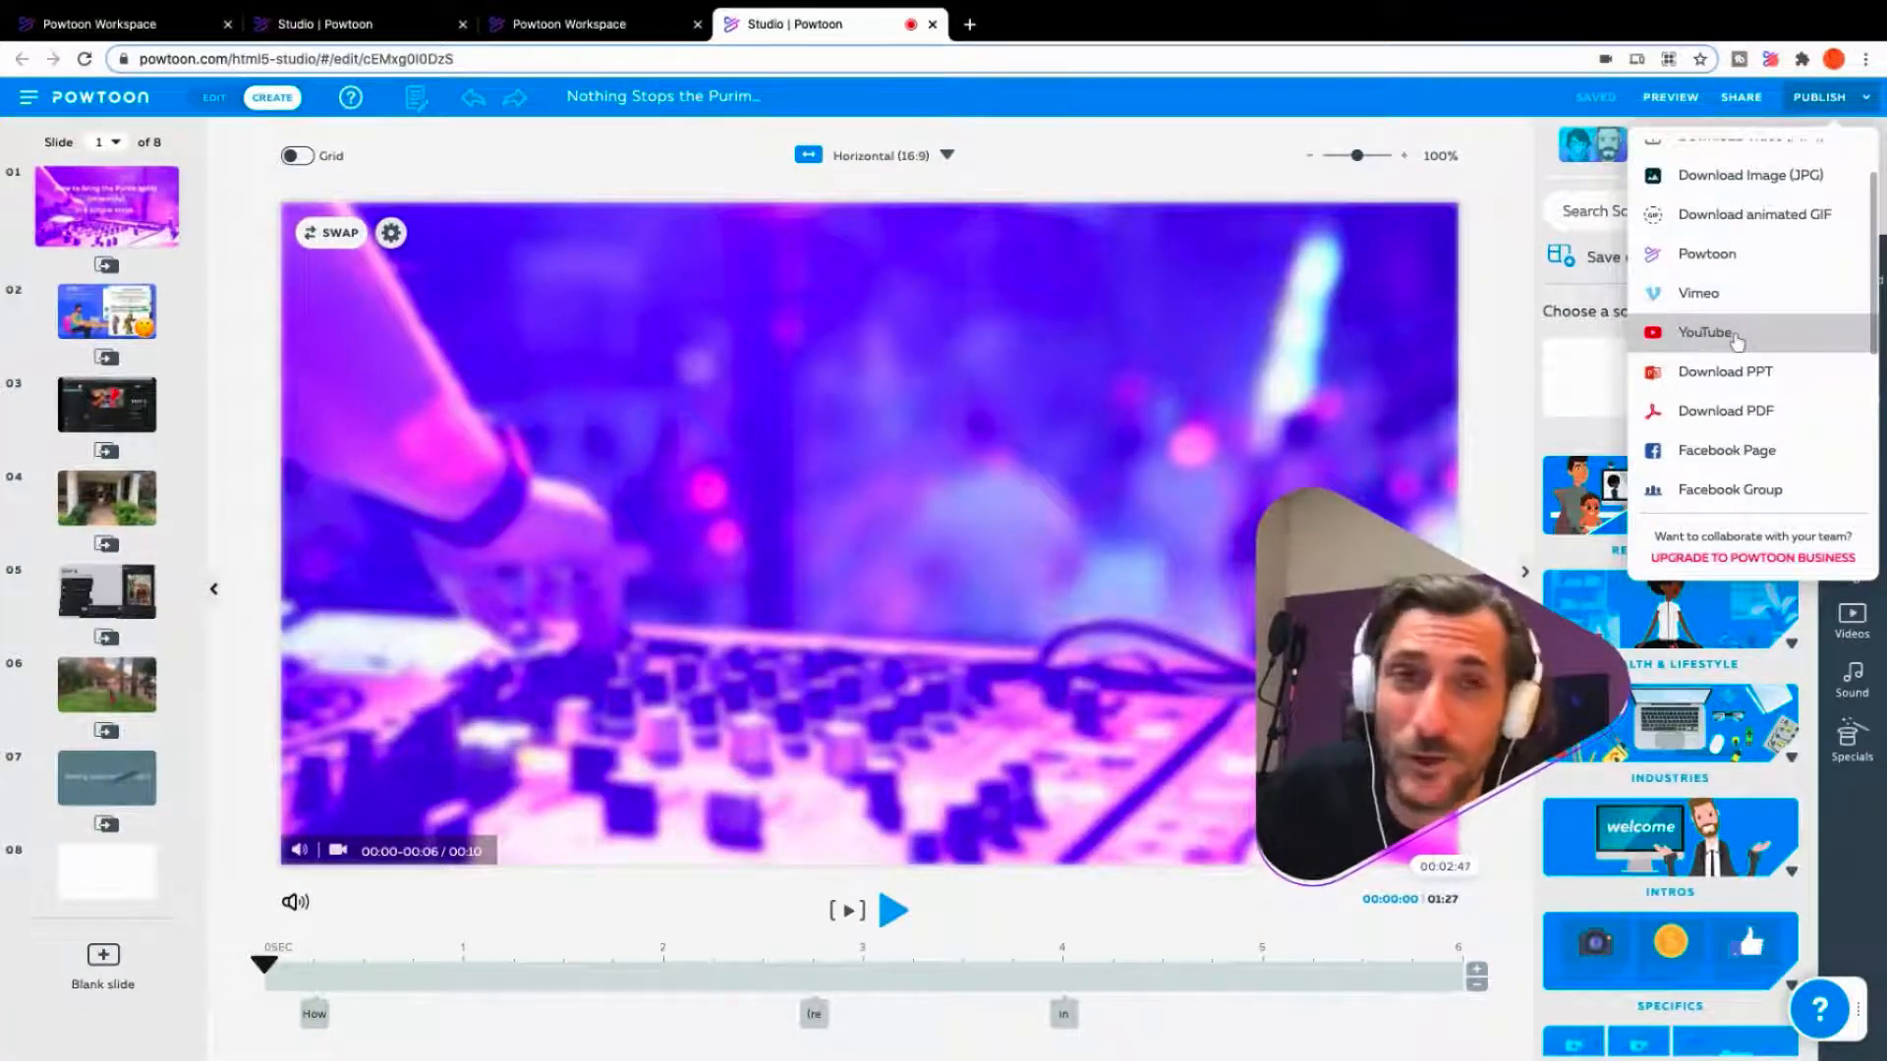
scroll(1736, 339, "down", 1)
scroll(1757, 393, "down", 2)
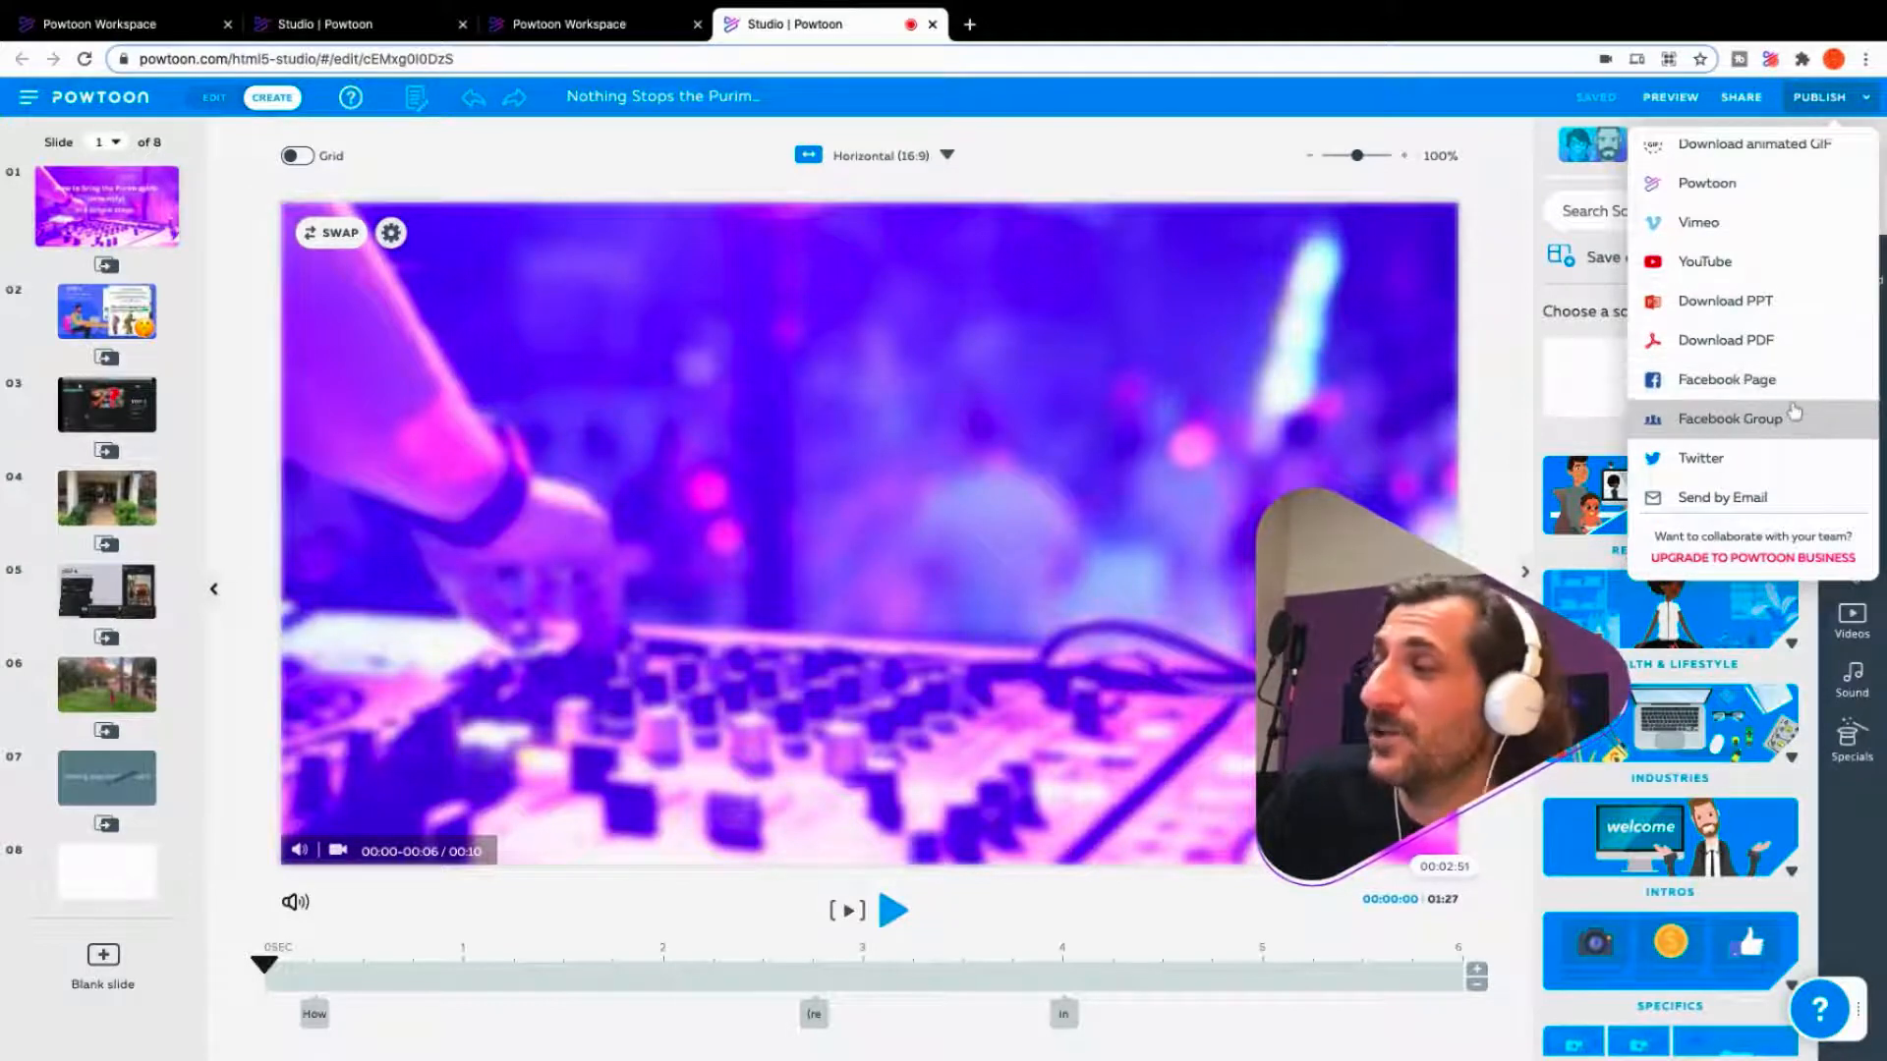
scroll(1792, 399, "down", 1)
scroll(1793, 413, "down", 1)
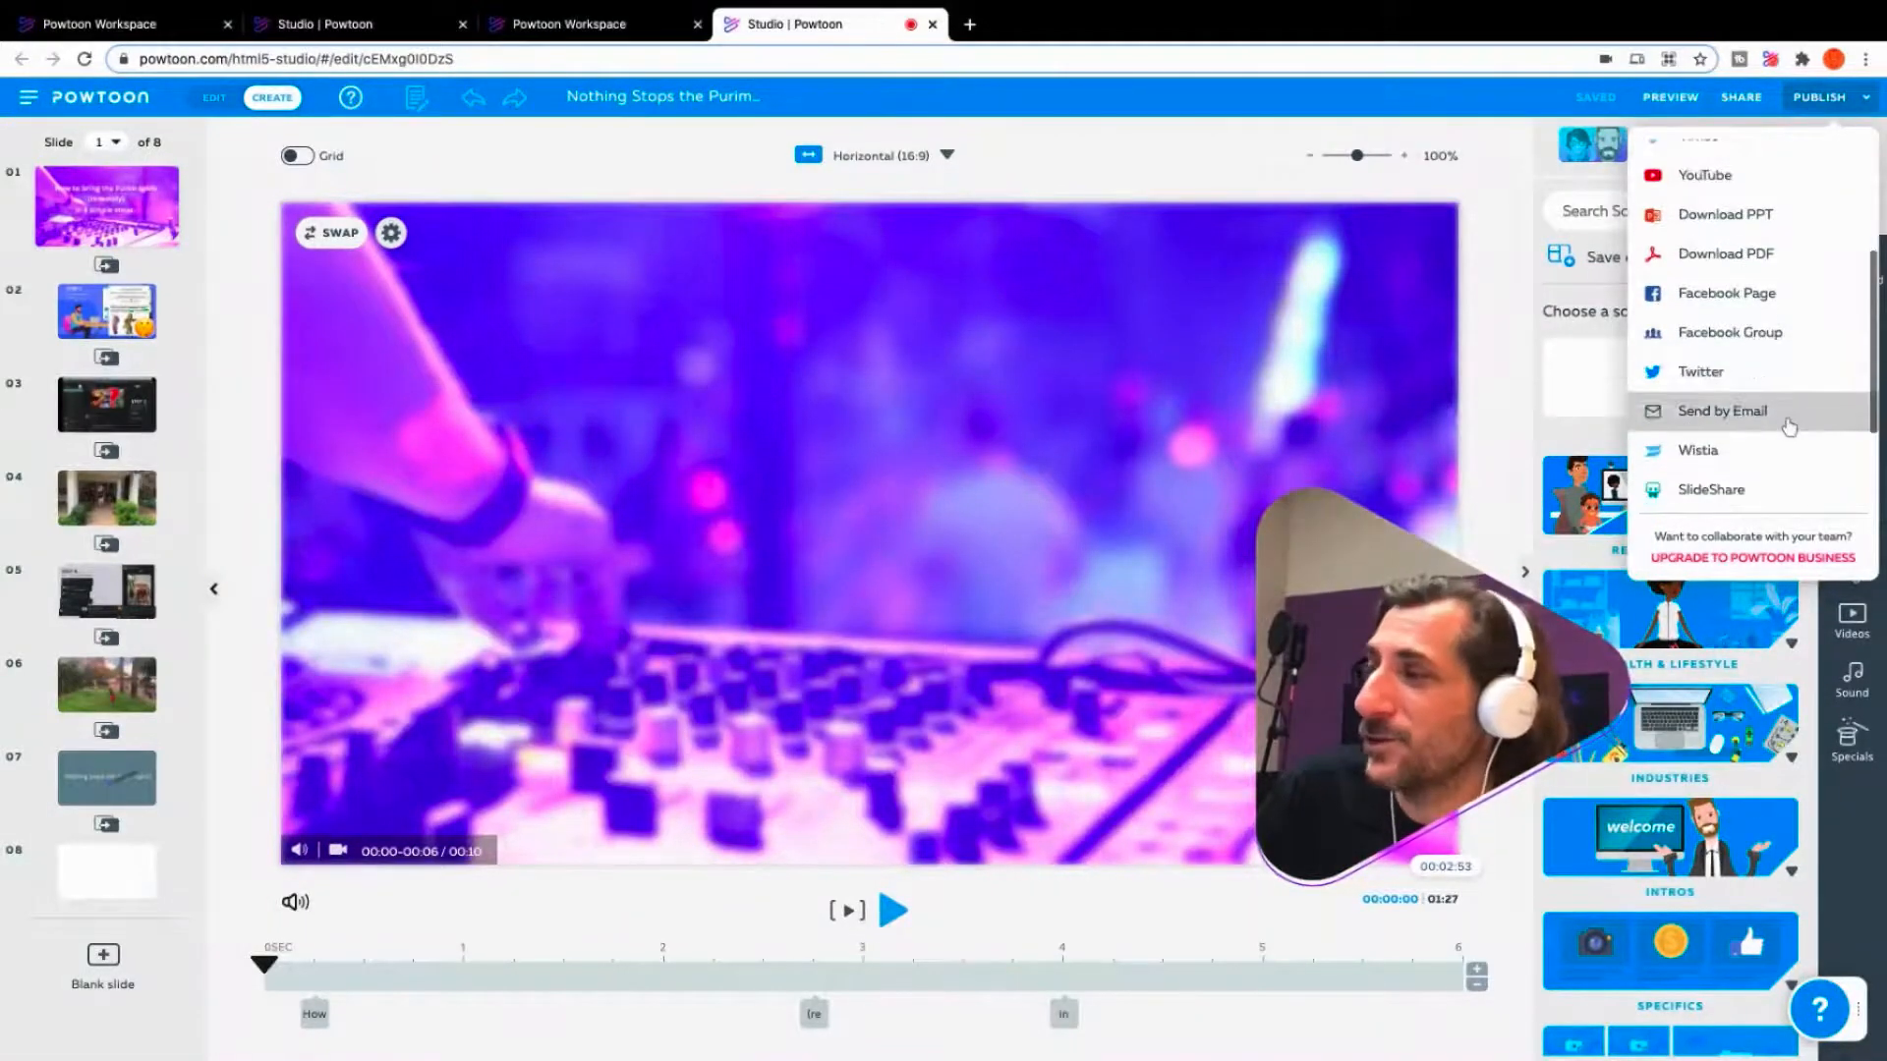
scroll(1789, 421, "down", 1)
scroll(1787, 421, "down", 1)
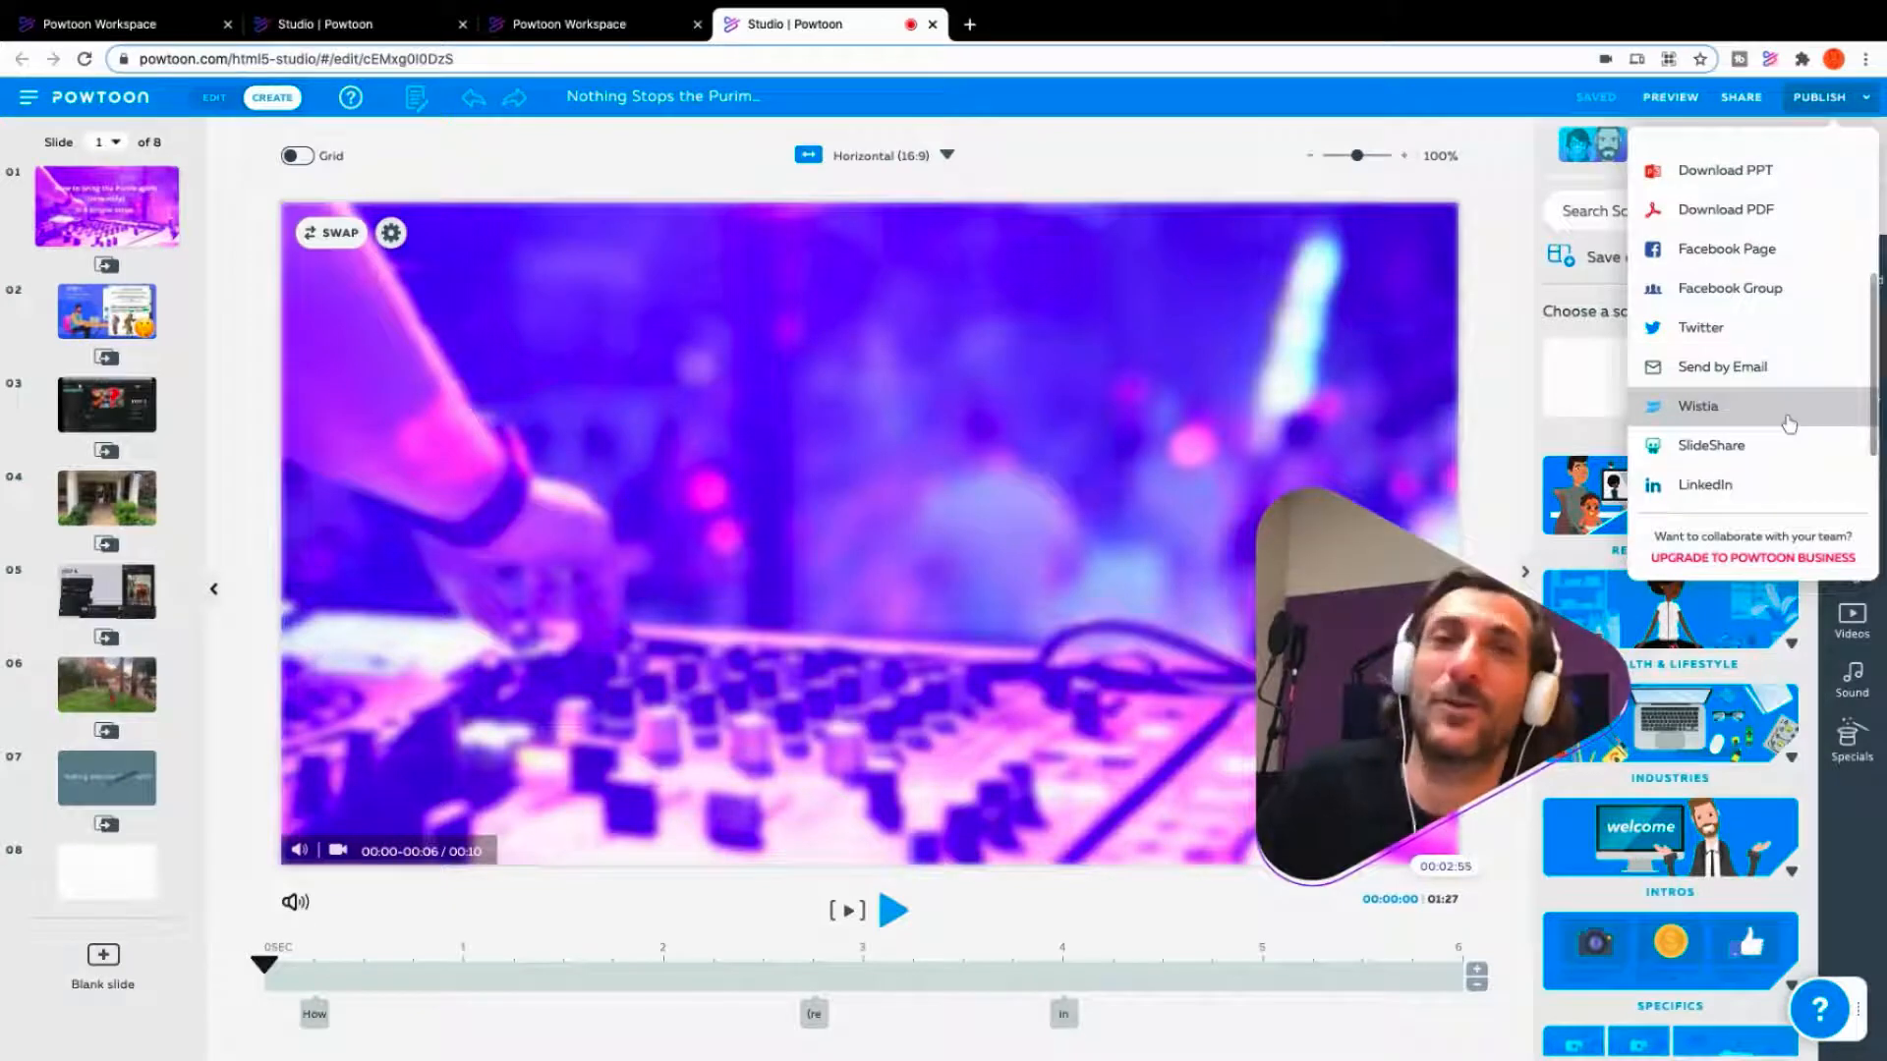
scroll(1788, 422, "down", 1)
scroll(1787, 421, "down", 1)
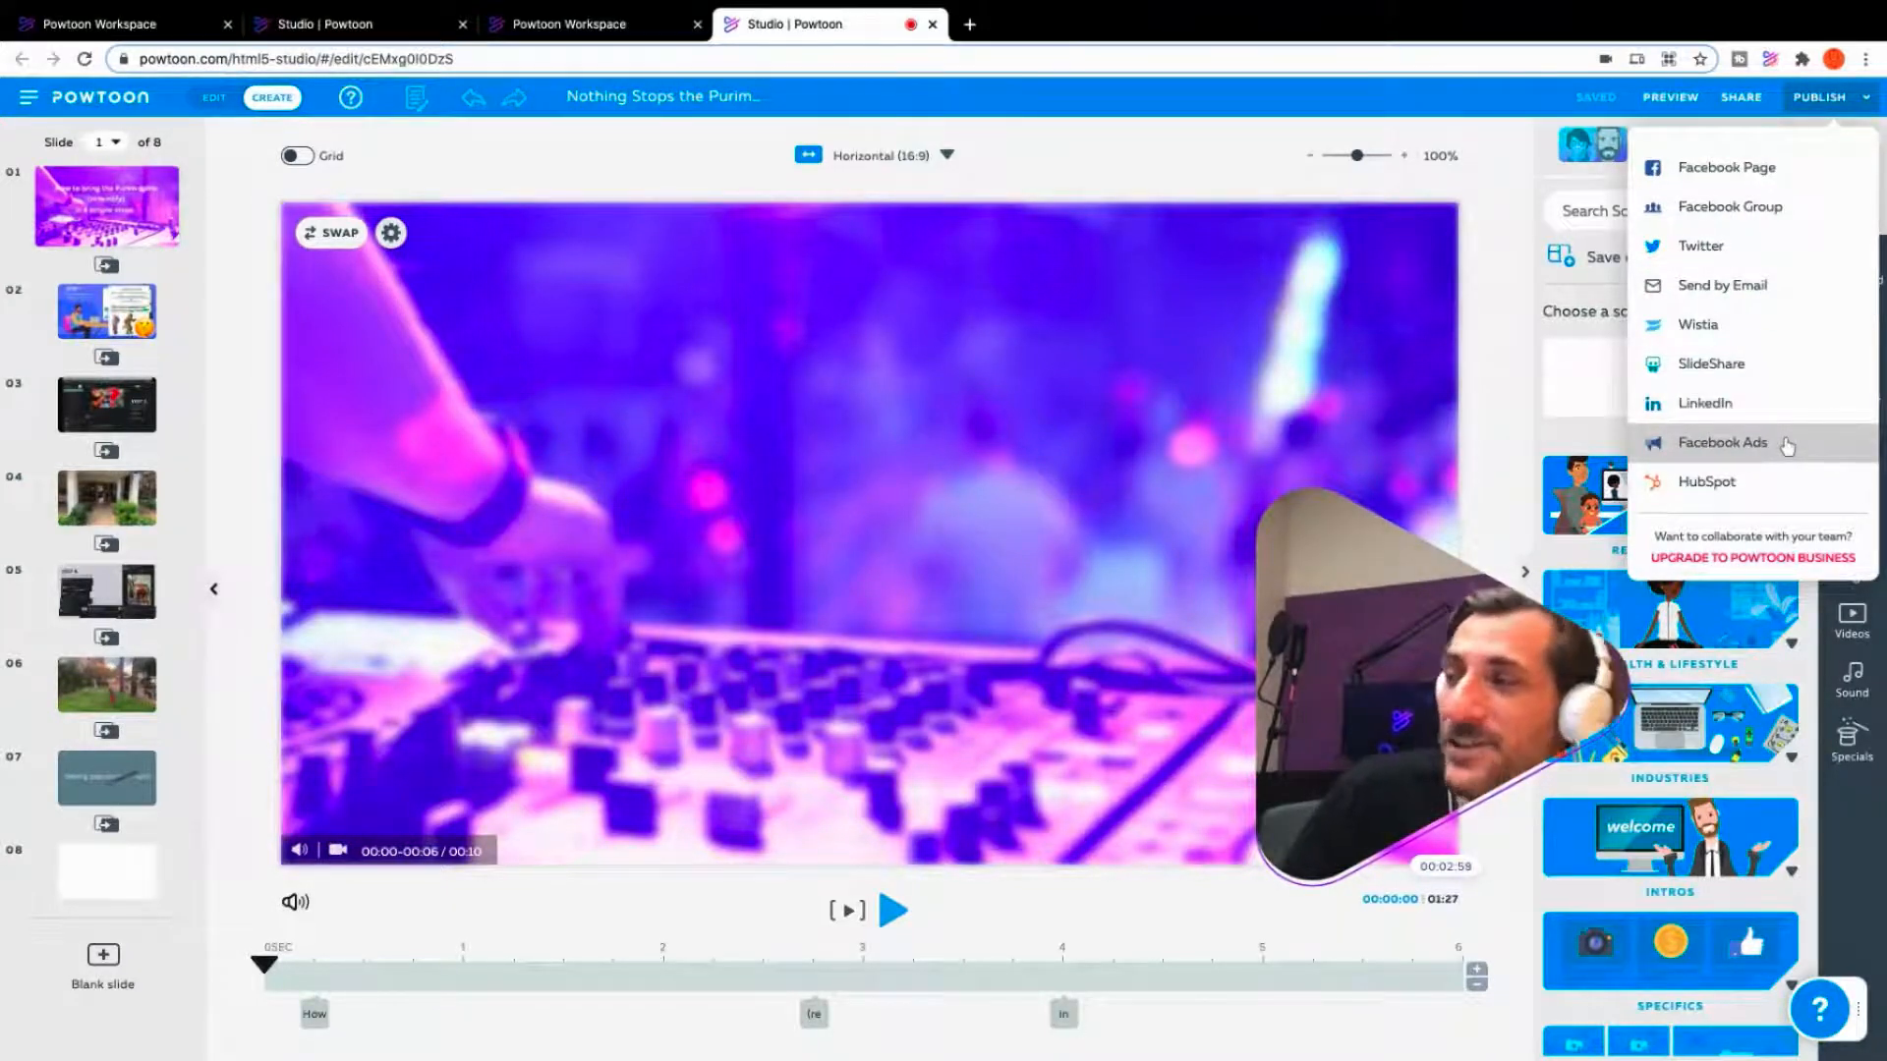
scroll(1789, 443, "down", 1)
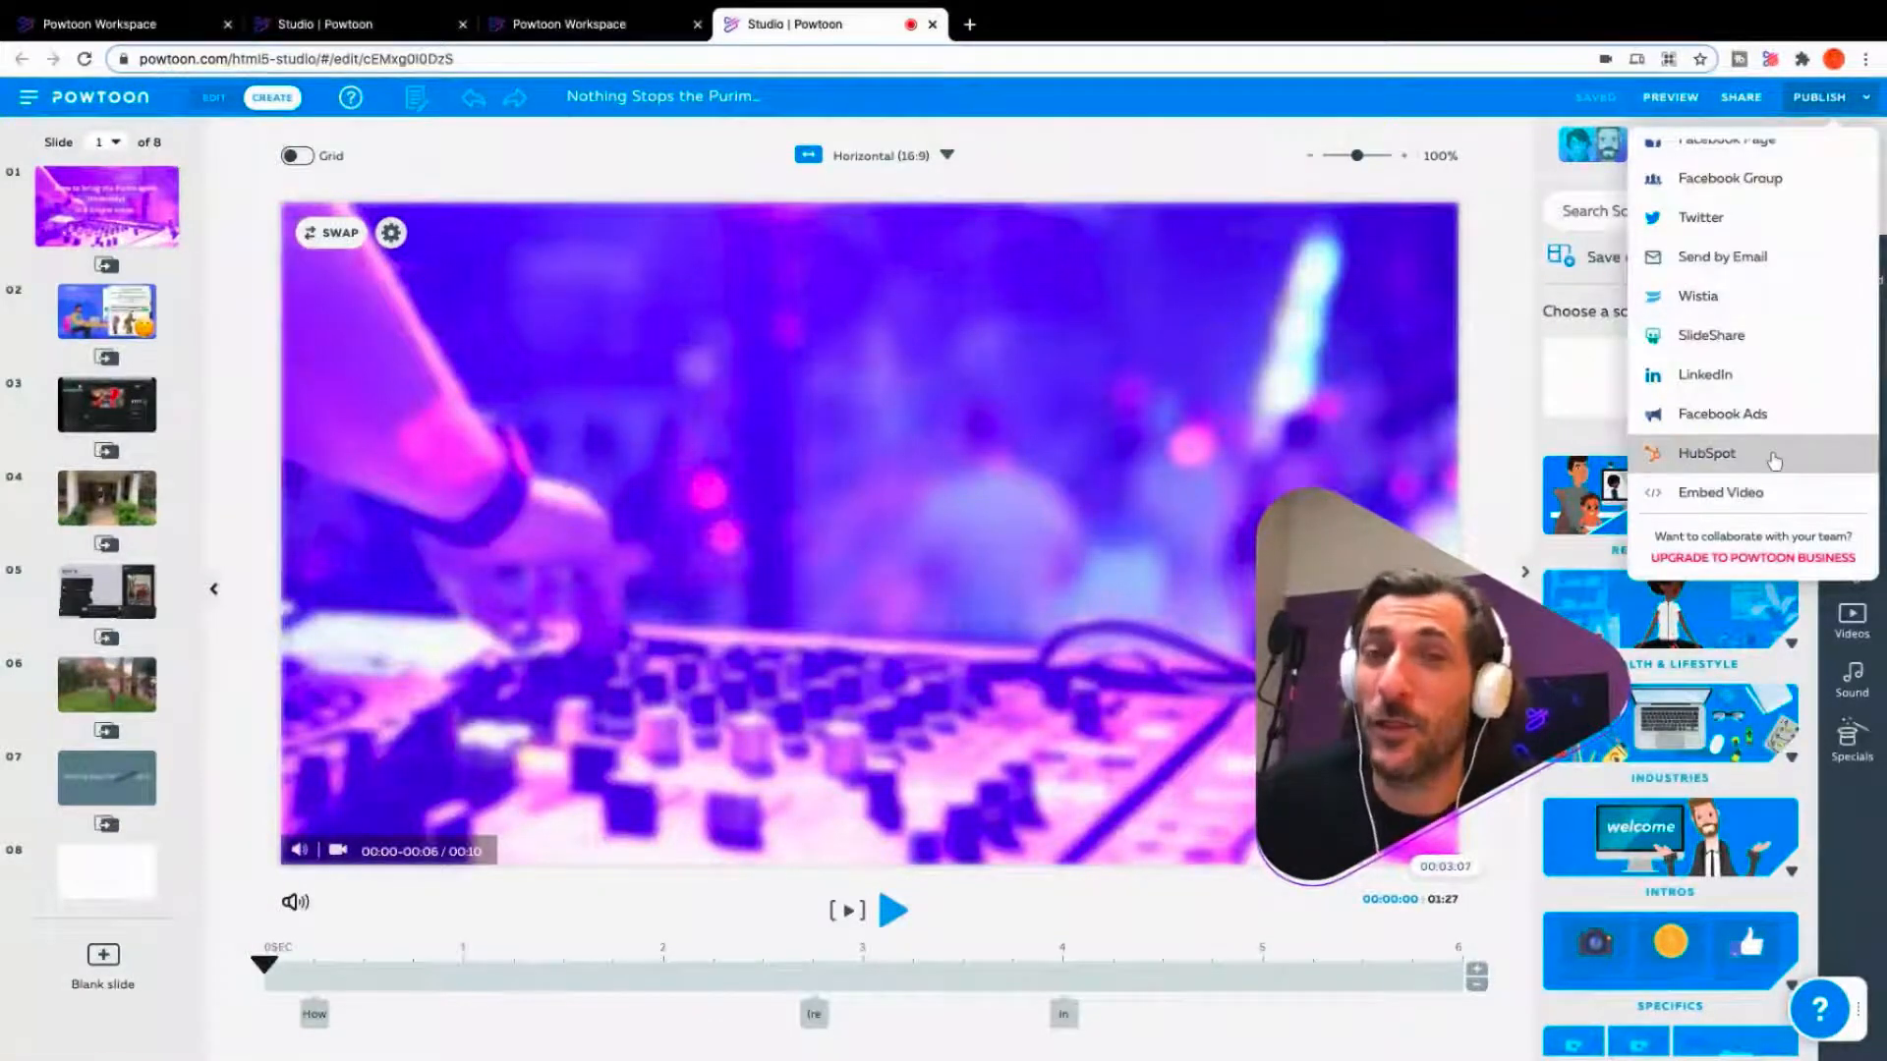
scroll(1755, 318, "up", 5)
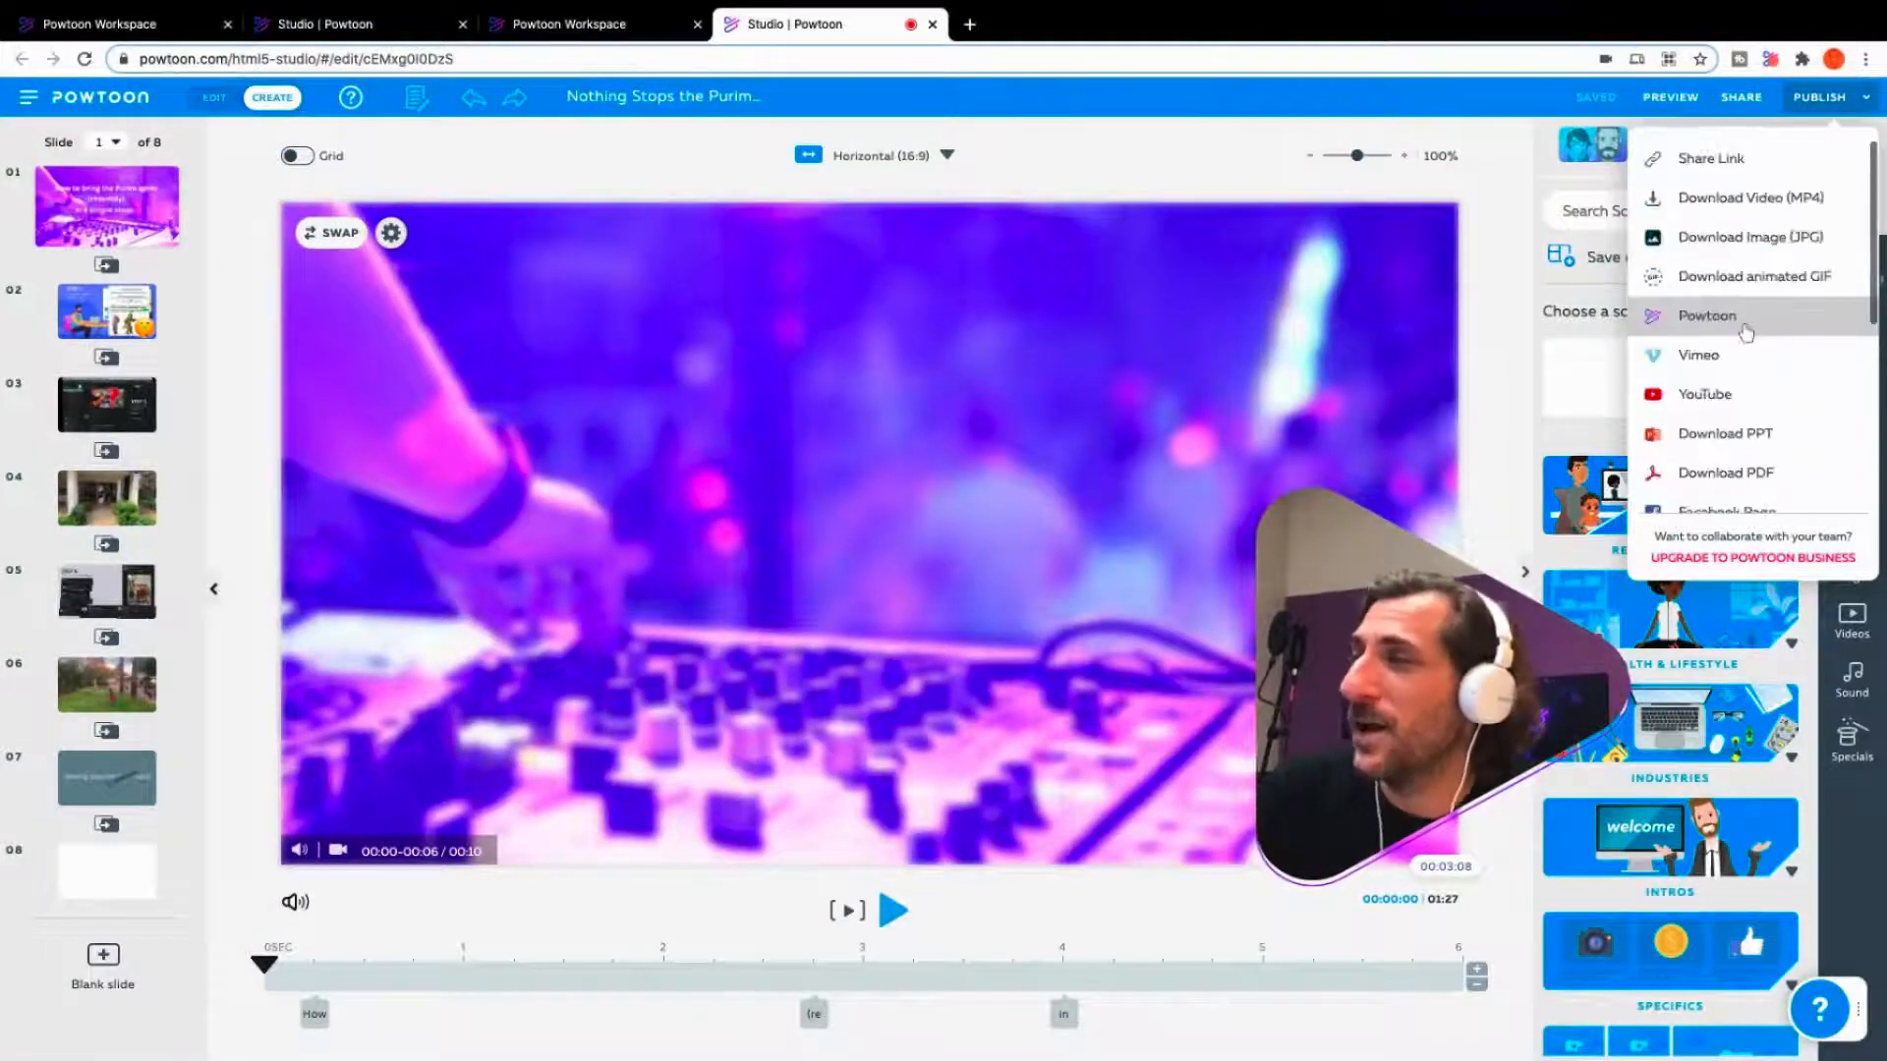
Step: Choose YouTube as destination, keep privacy Public, and continue to the Details step
left_click(1759, 400)
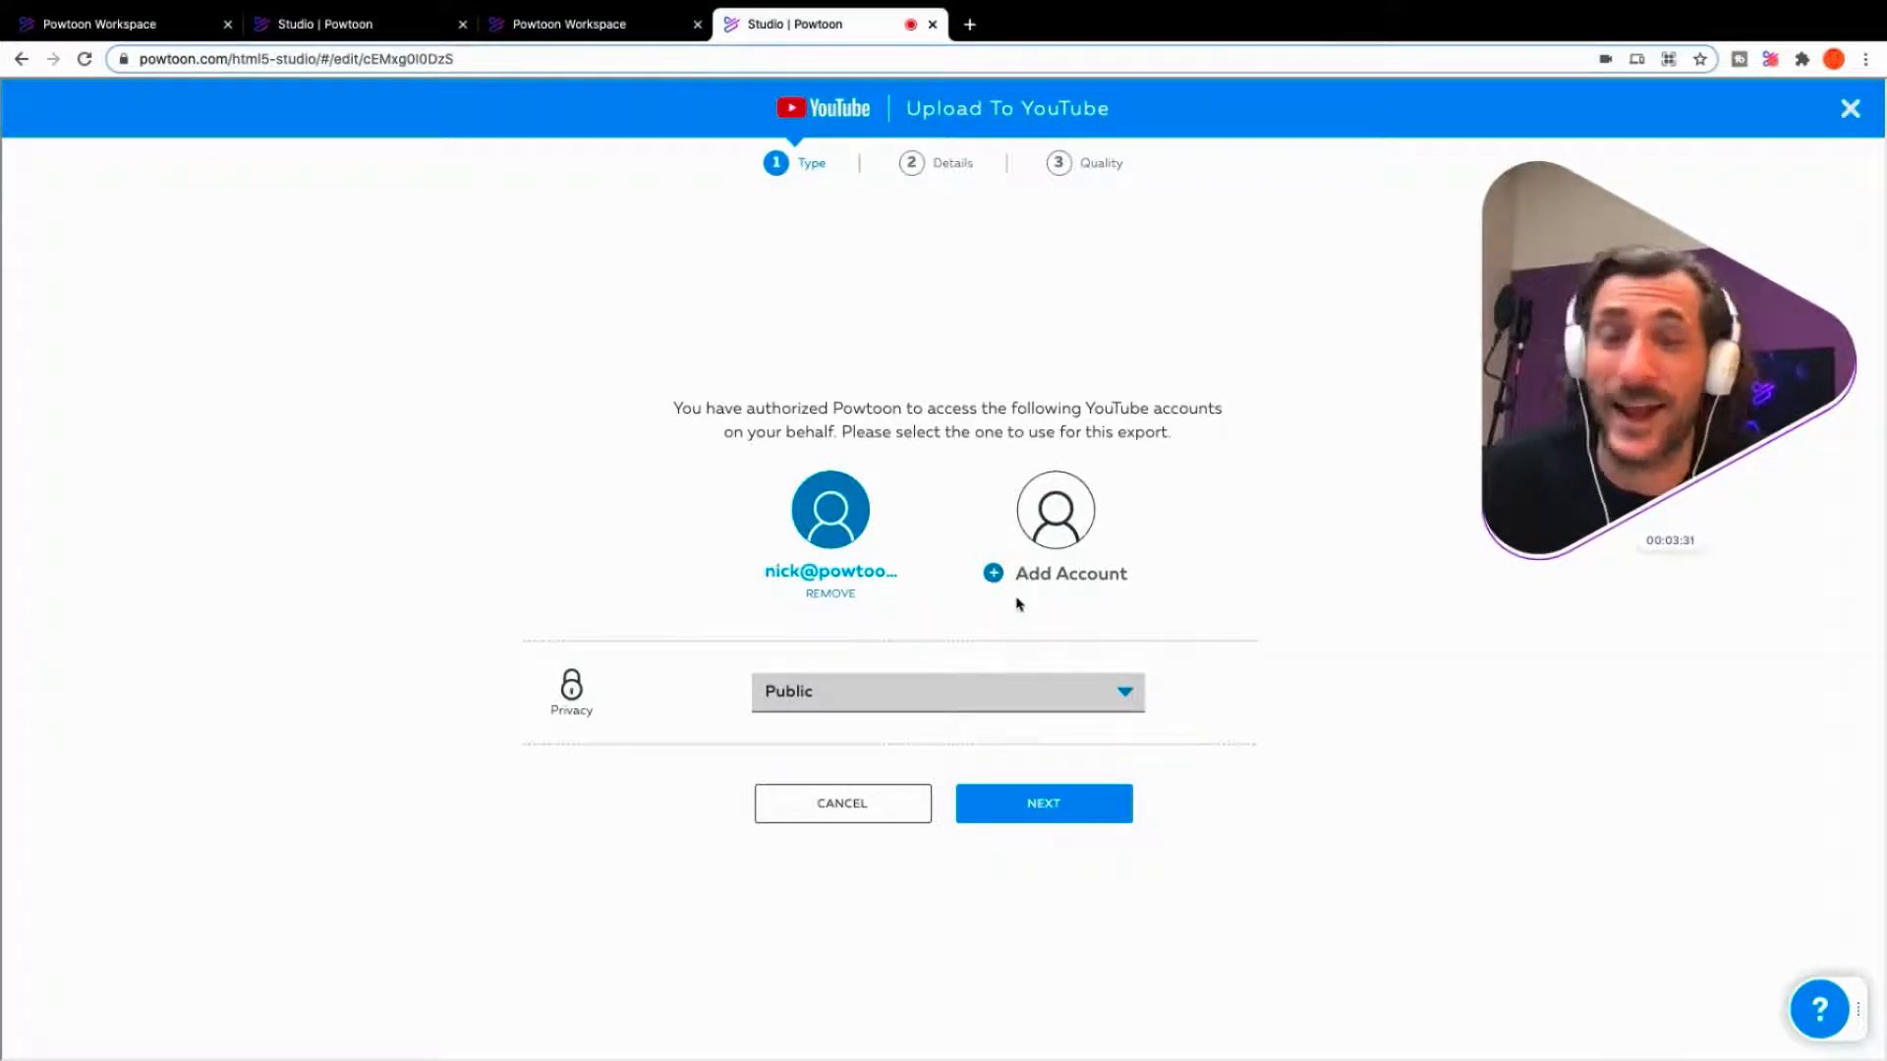
left_click(961, 689)
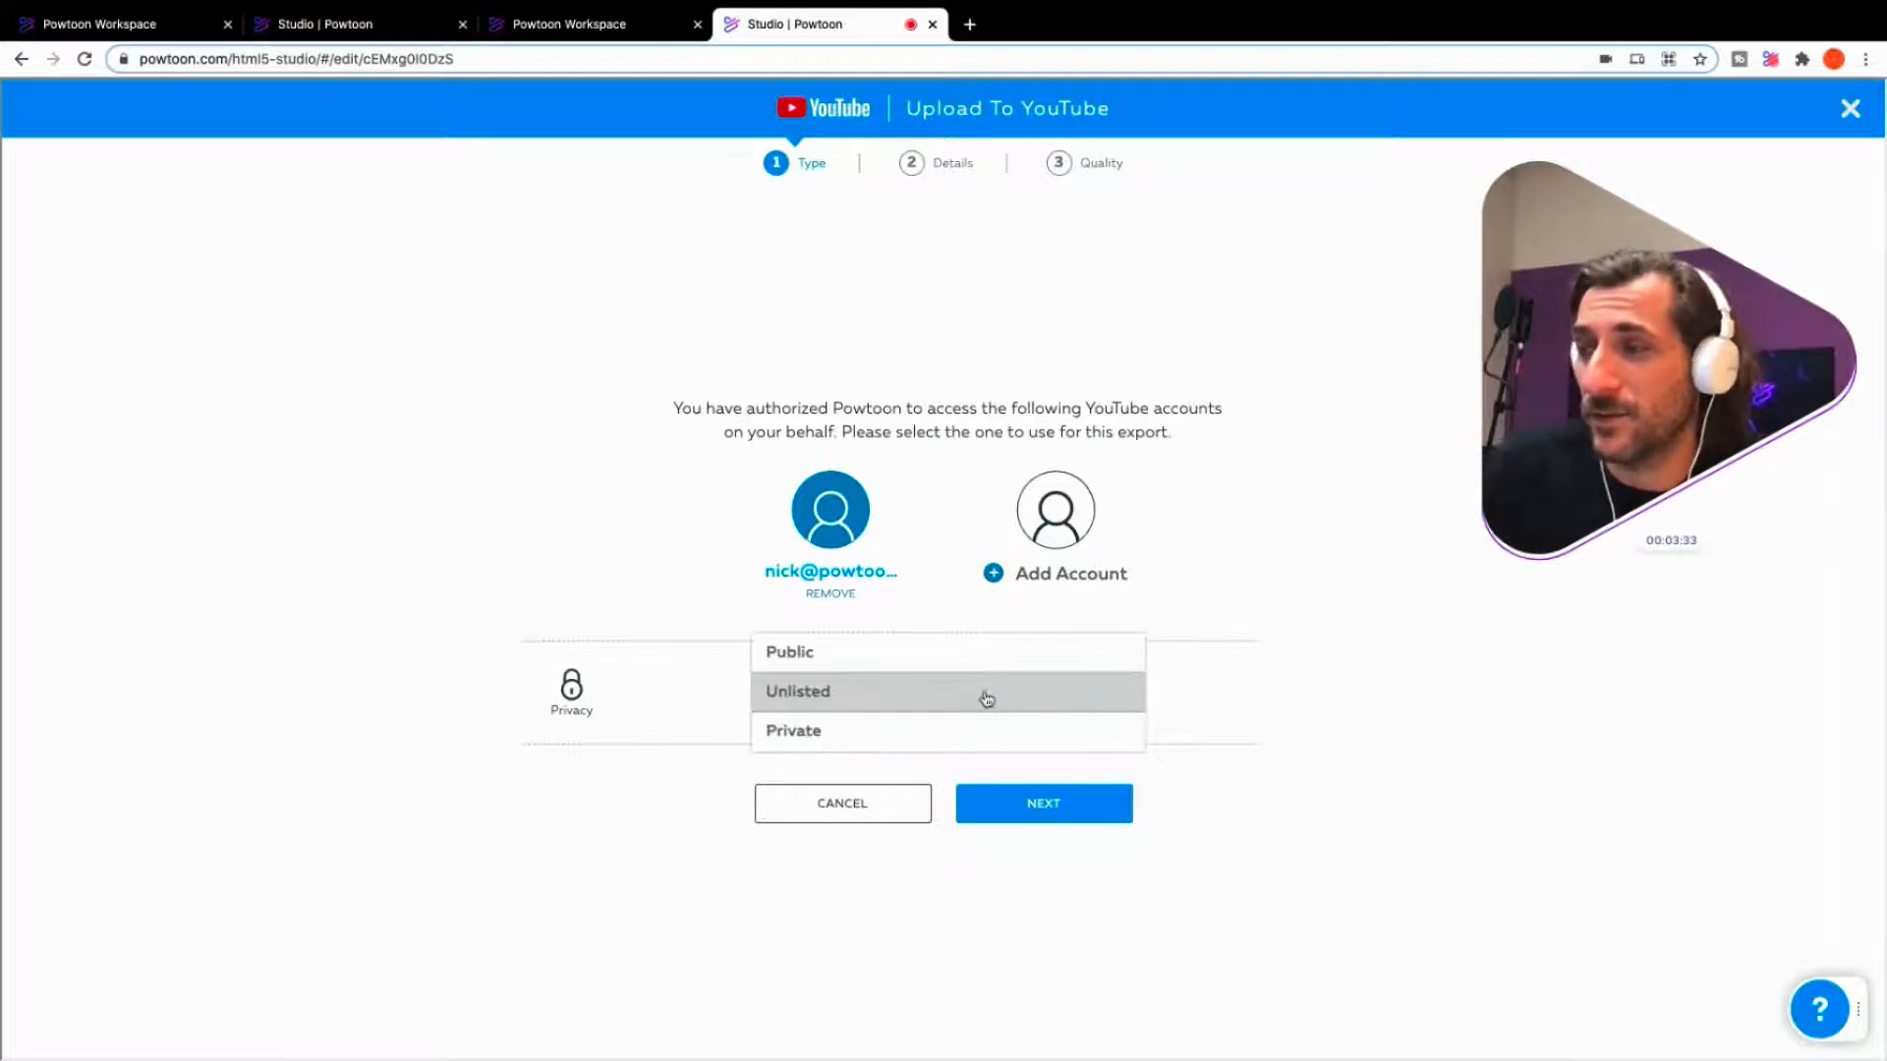
left_click(1395, 723)
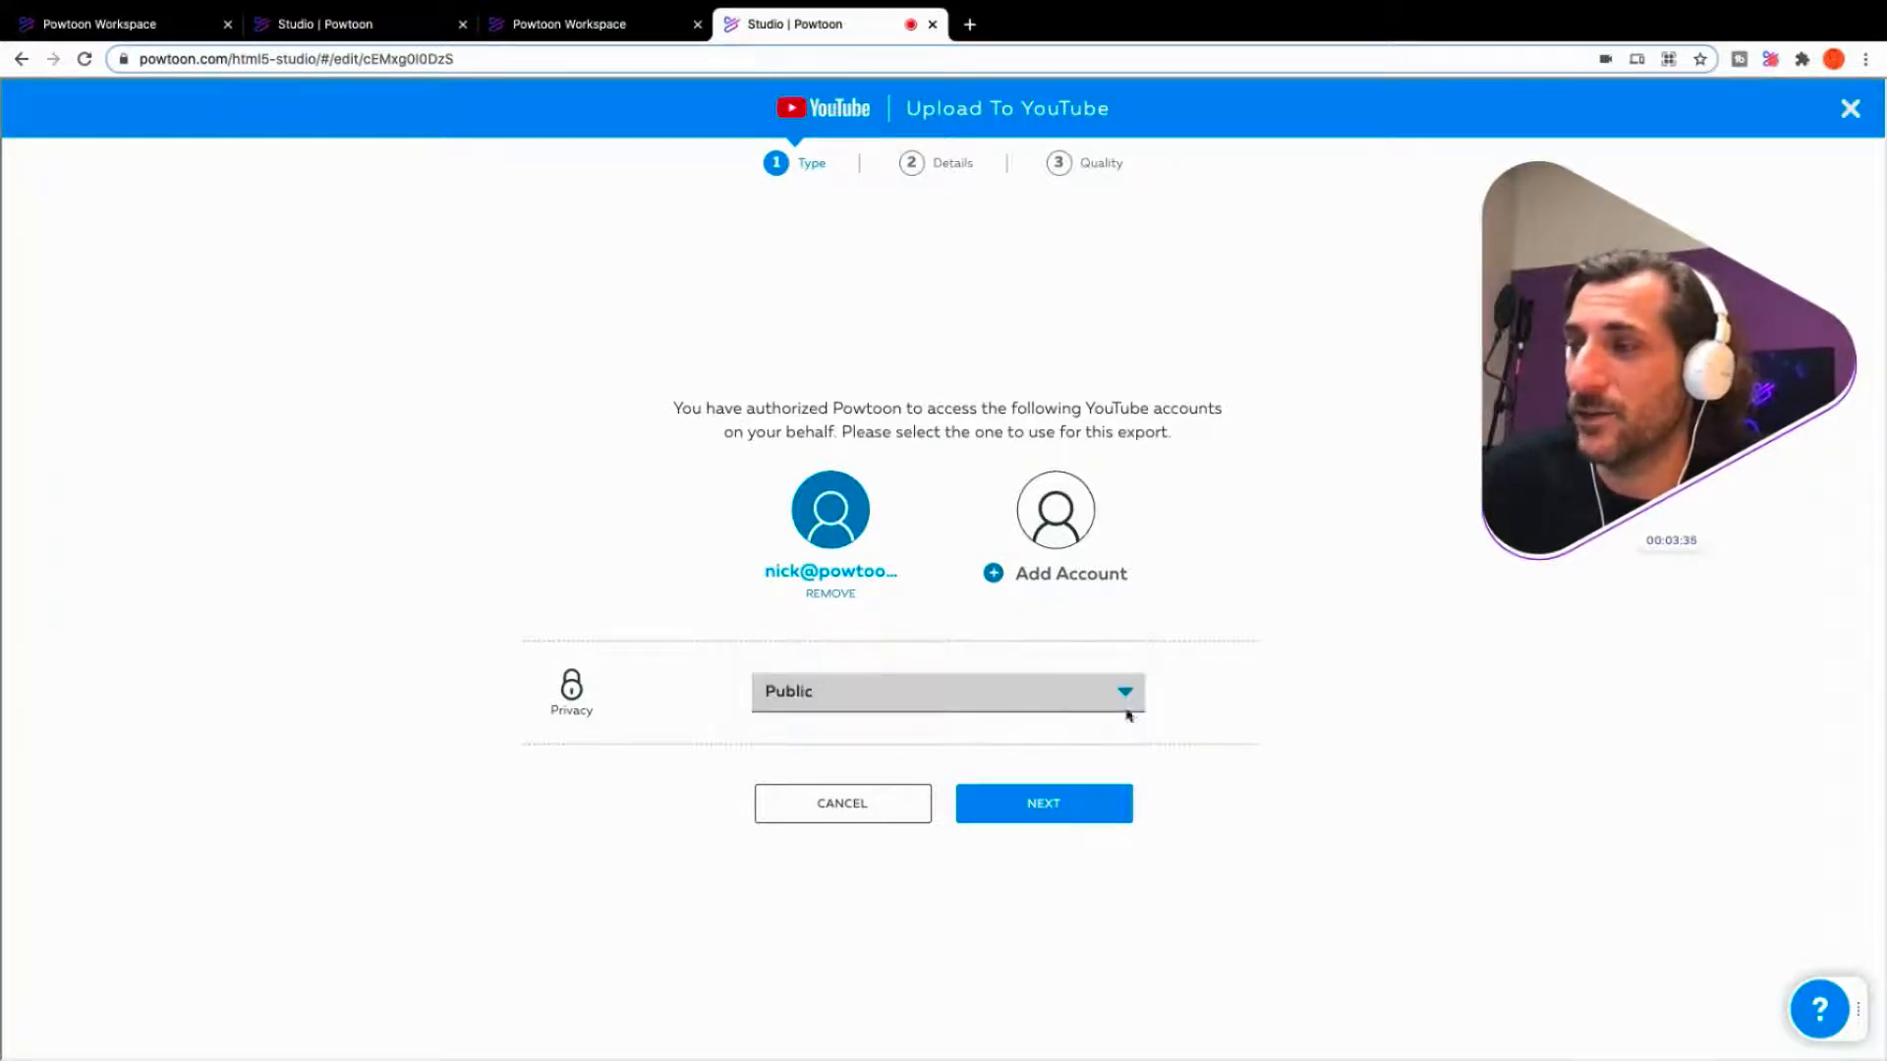
left_click(1045, 805)
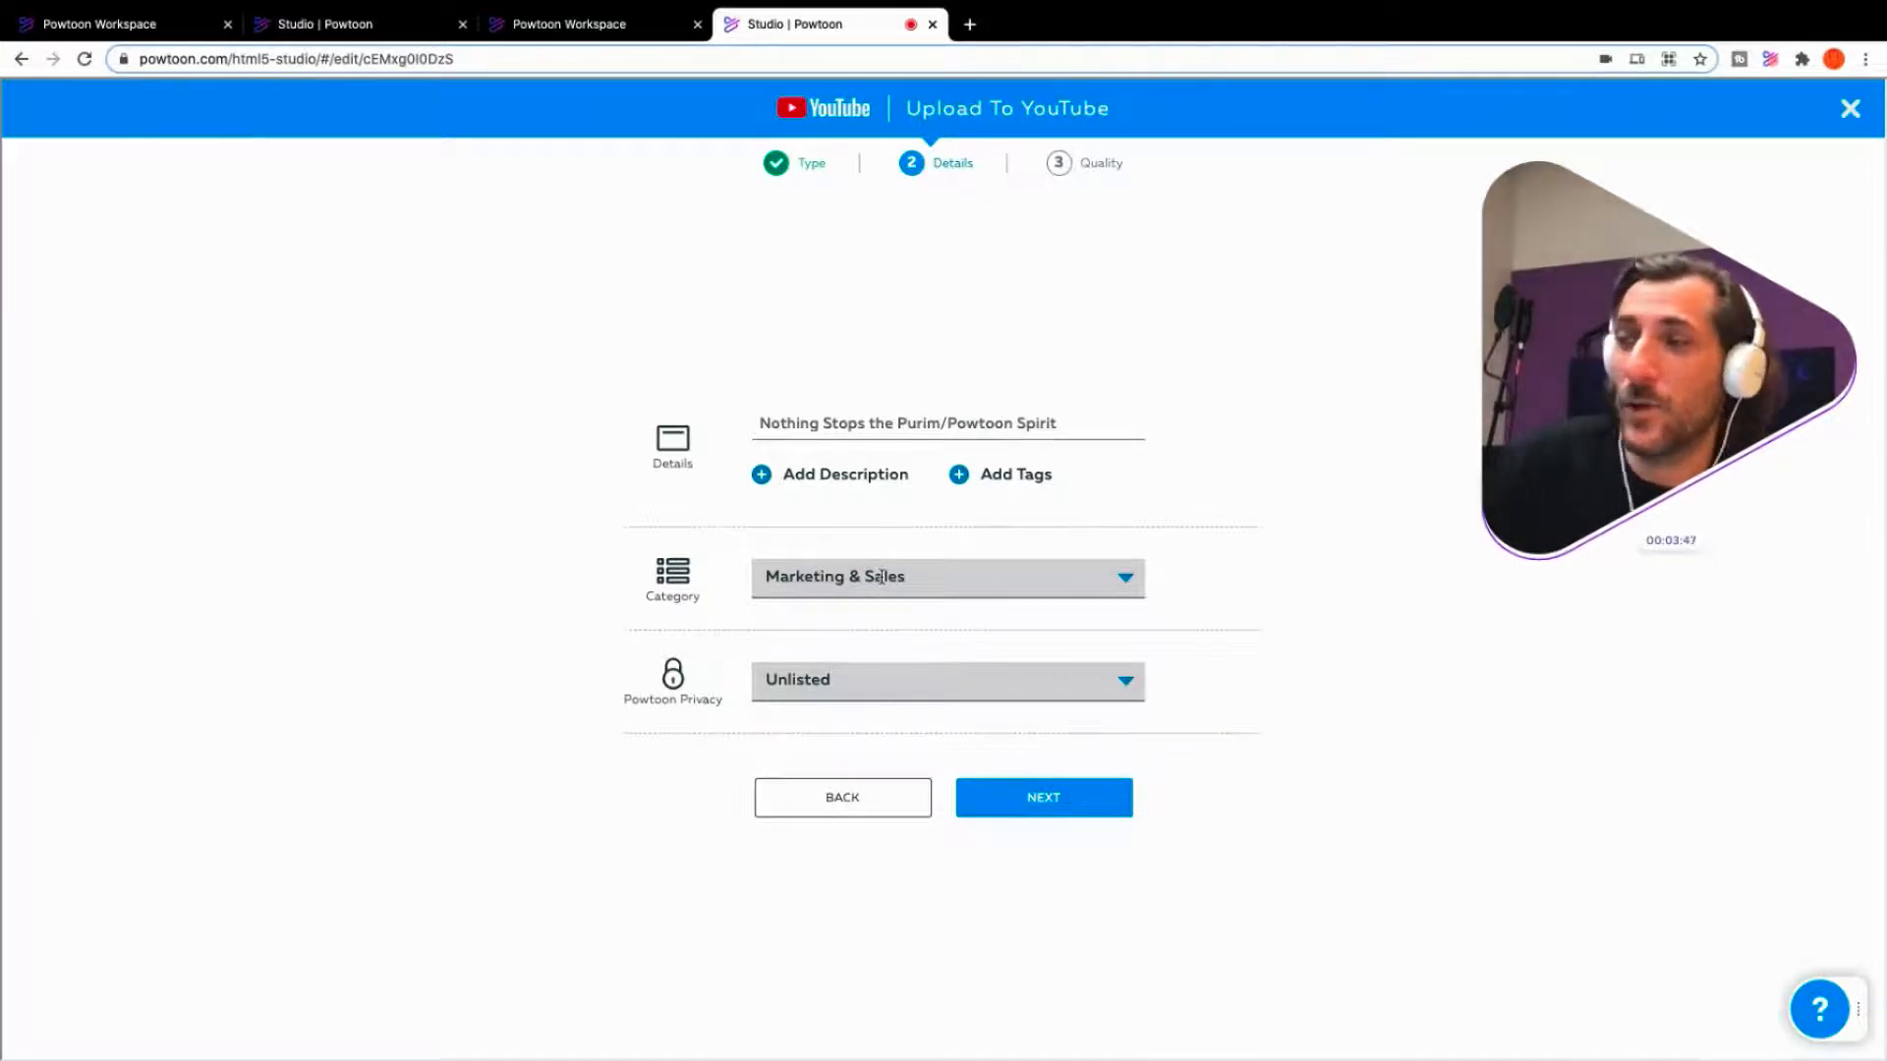
Step: Keep the title, Marketing & Sales category and Unlisted Powtoon privacy, then continue to Quality
left_click(1017, 682)
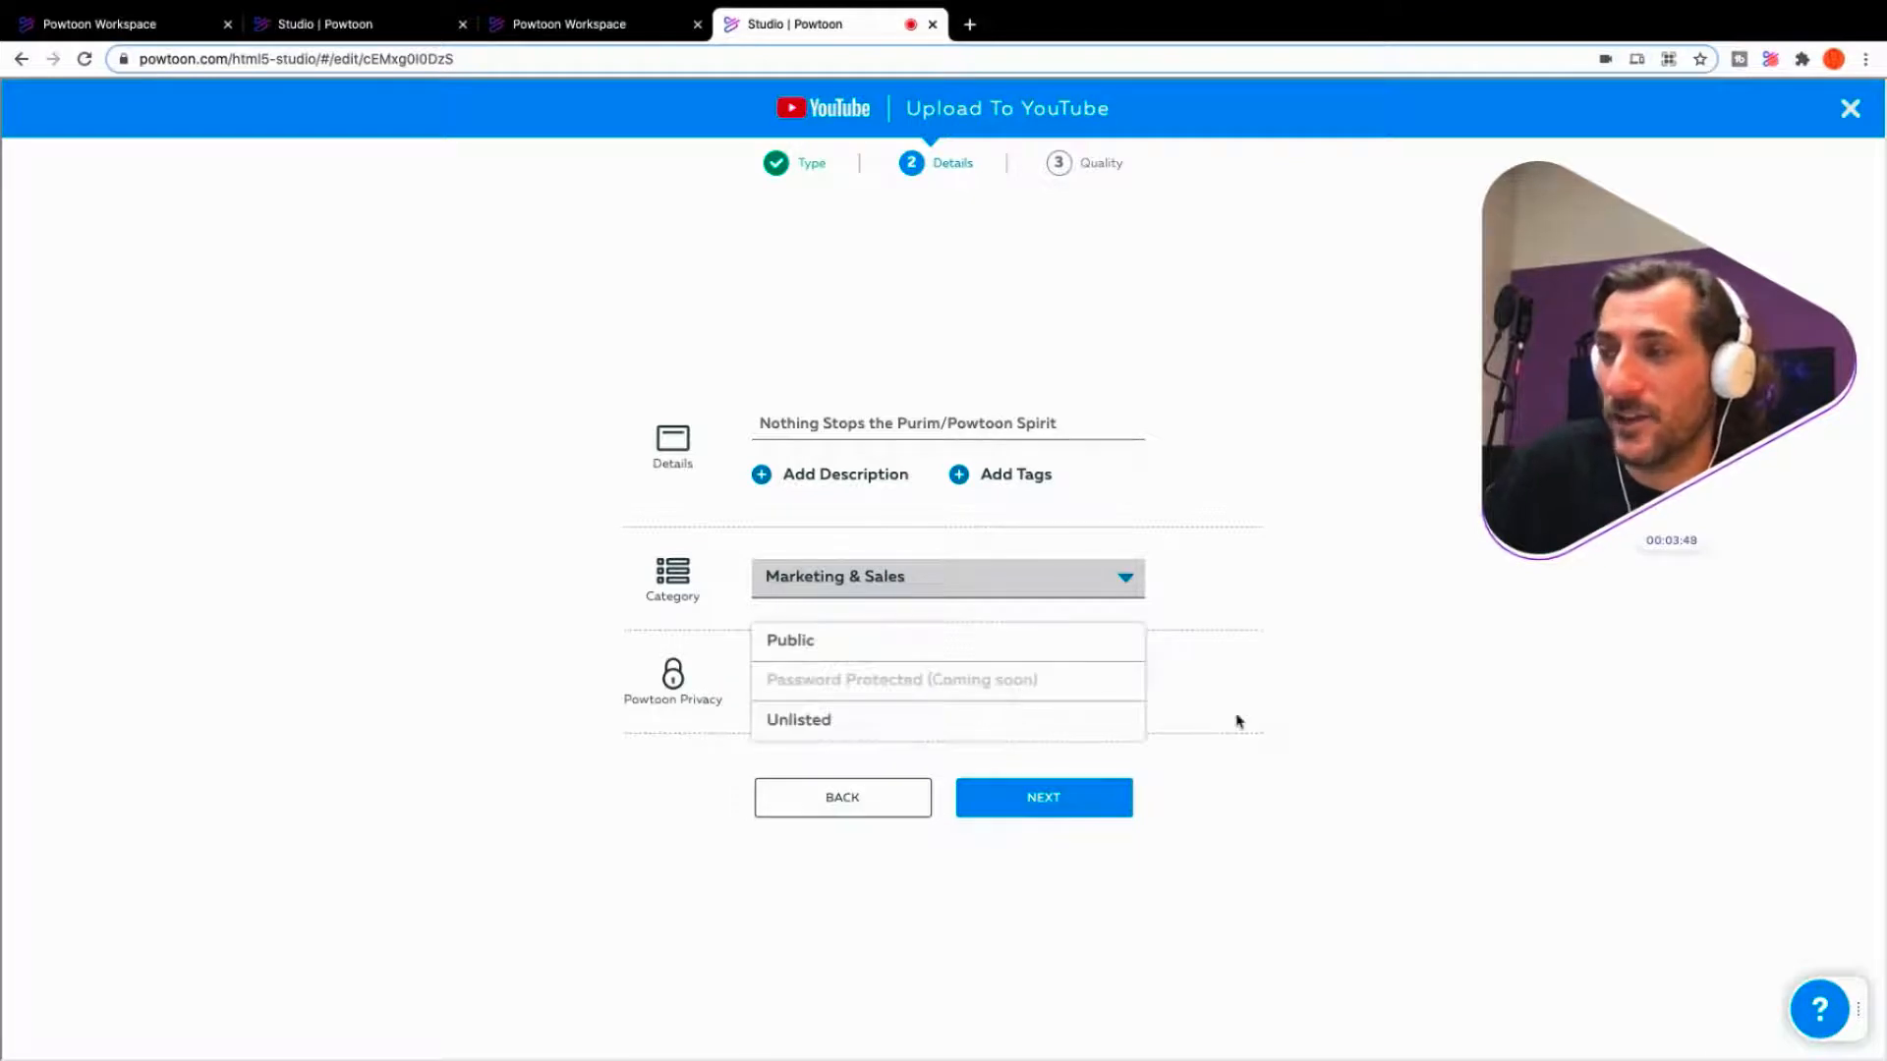
left_click(1294, 715)
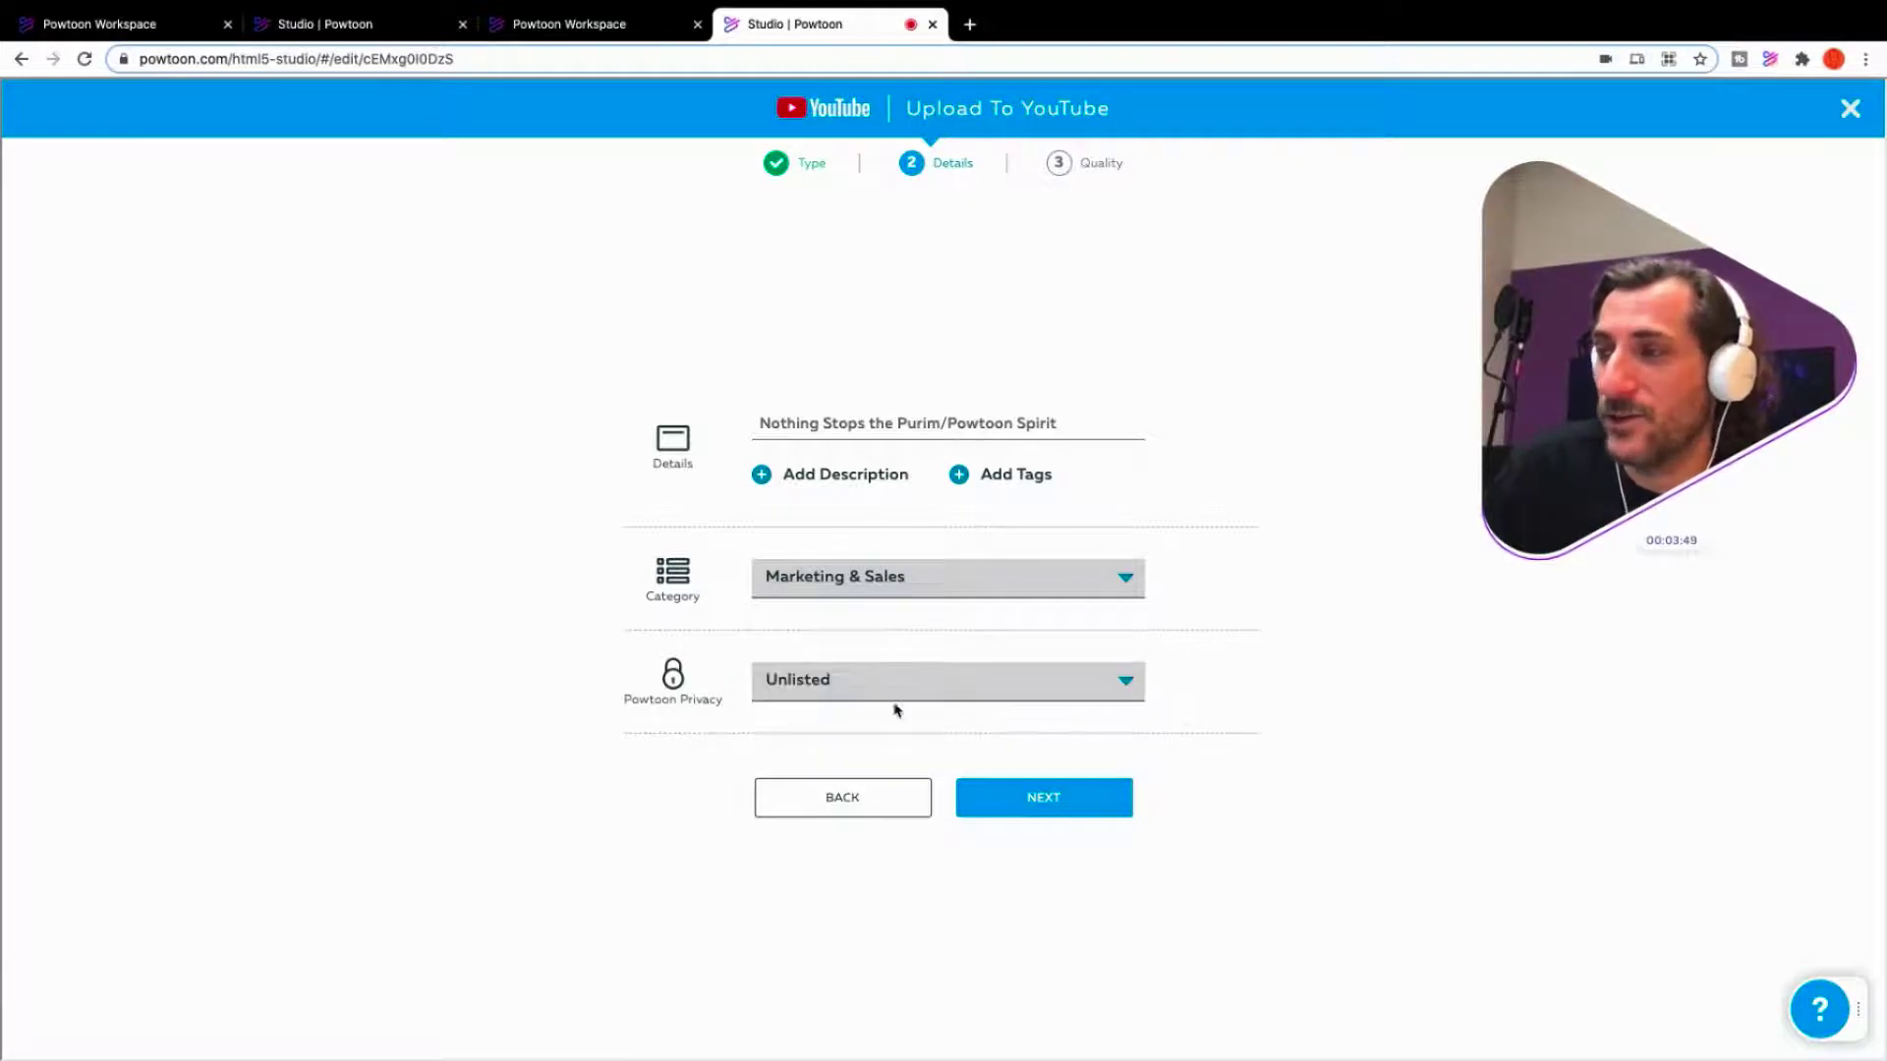
left_click(1102, 797)
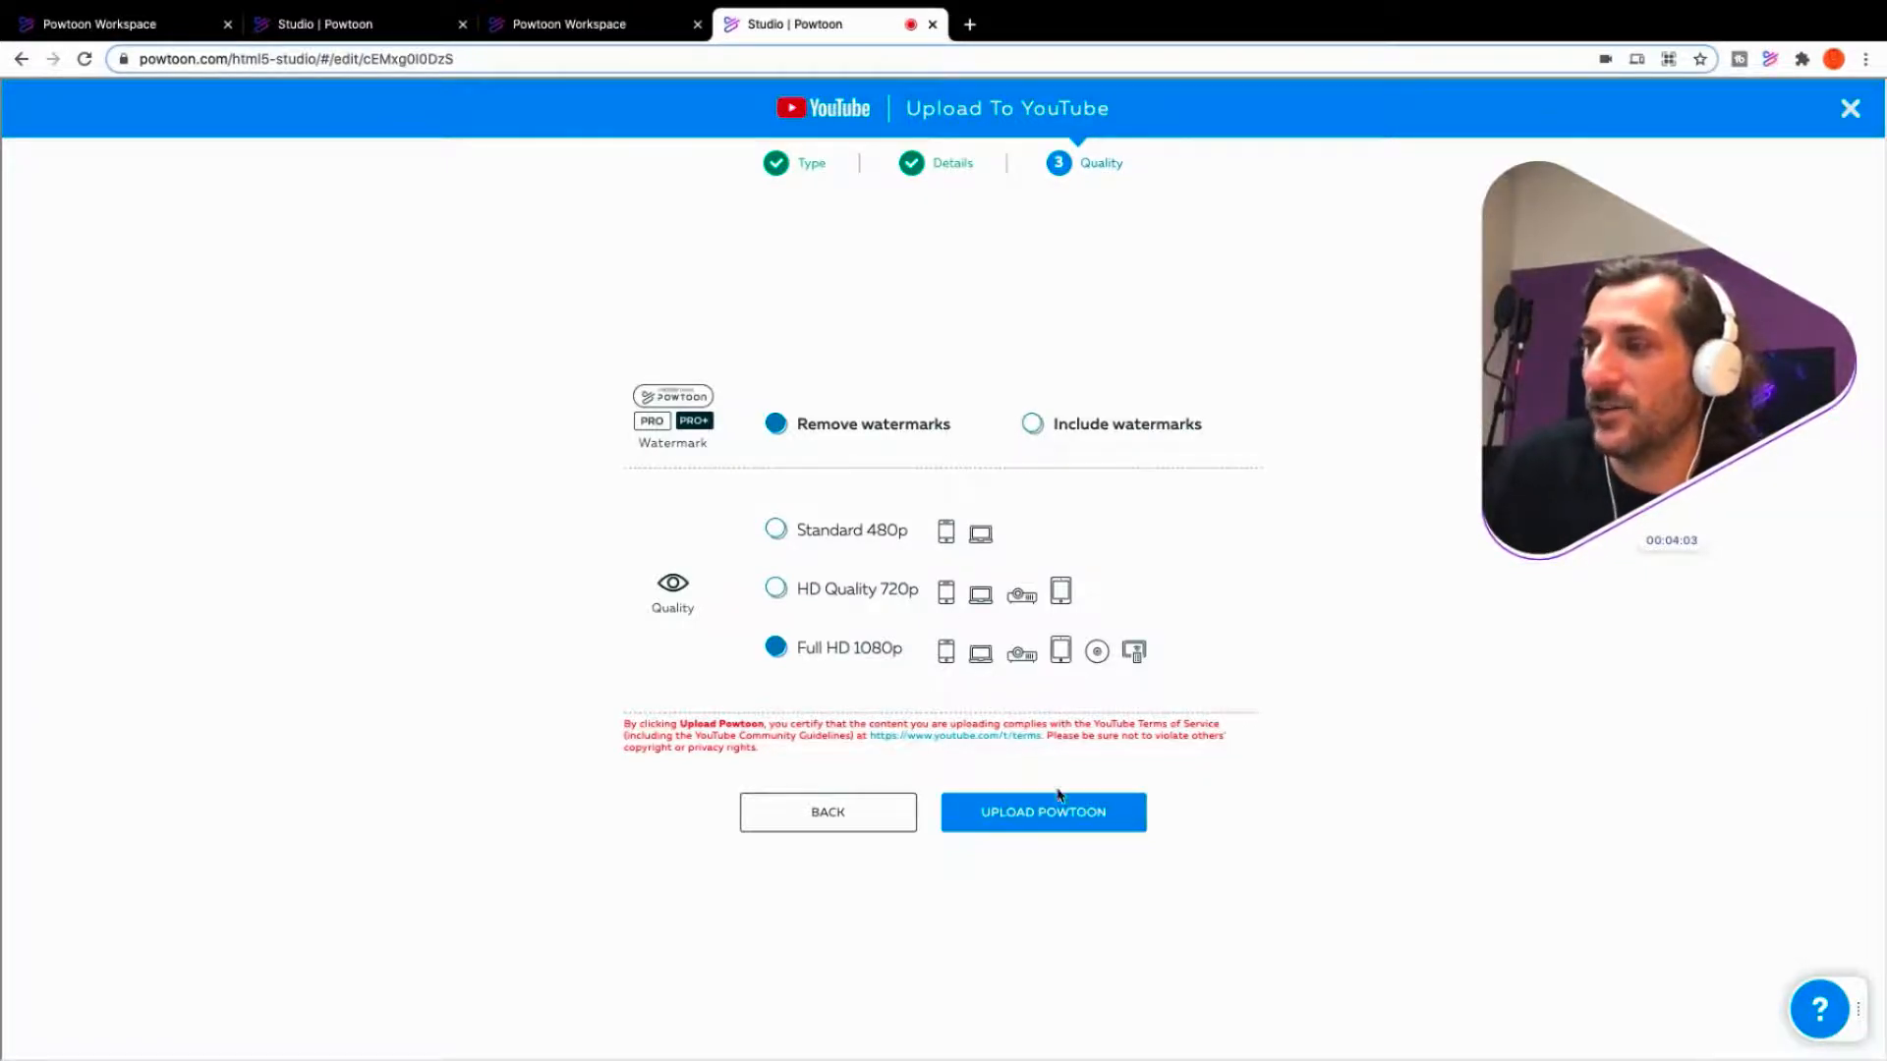
Step: Upload the Powtoon to YouTube with watermarks removed in Full HD 1080p
left_click(1074, 814)
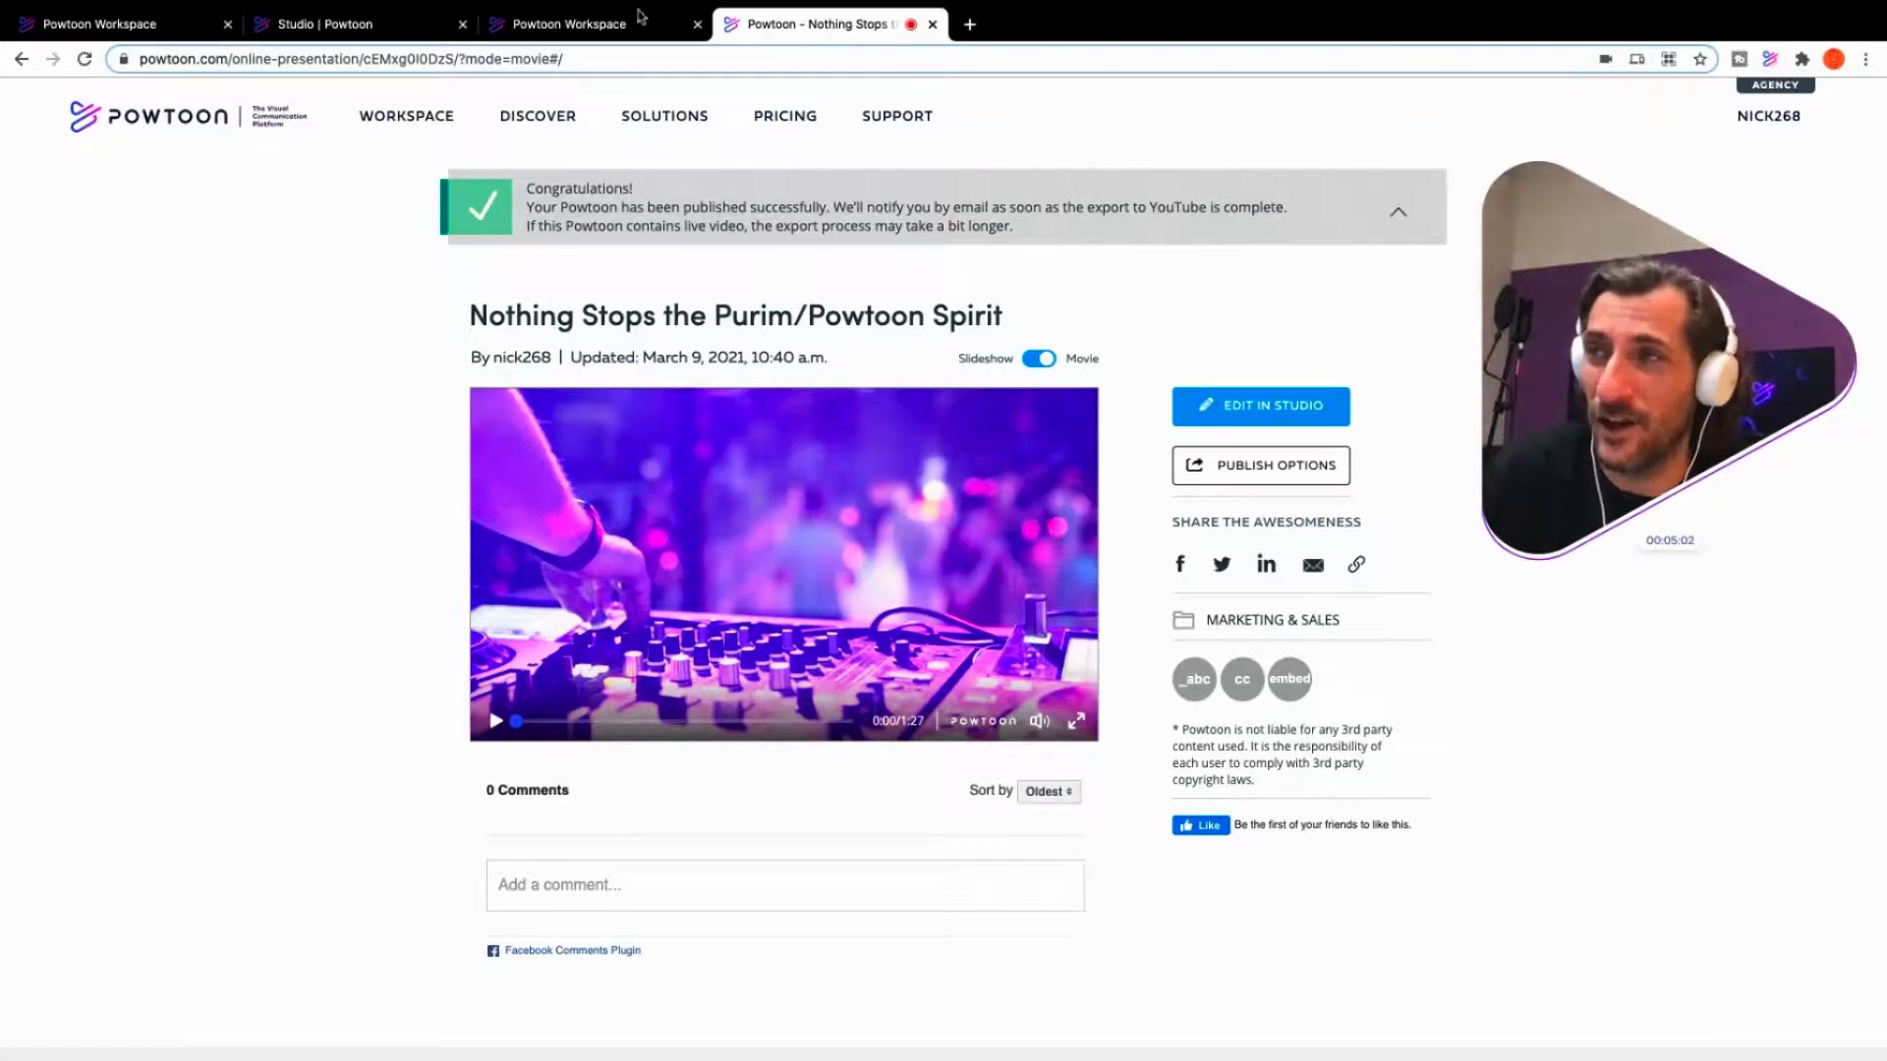
Step: Return to the Q&A preview and advance it to the final 'post your next question' slide
left_click(382, 29)
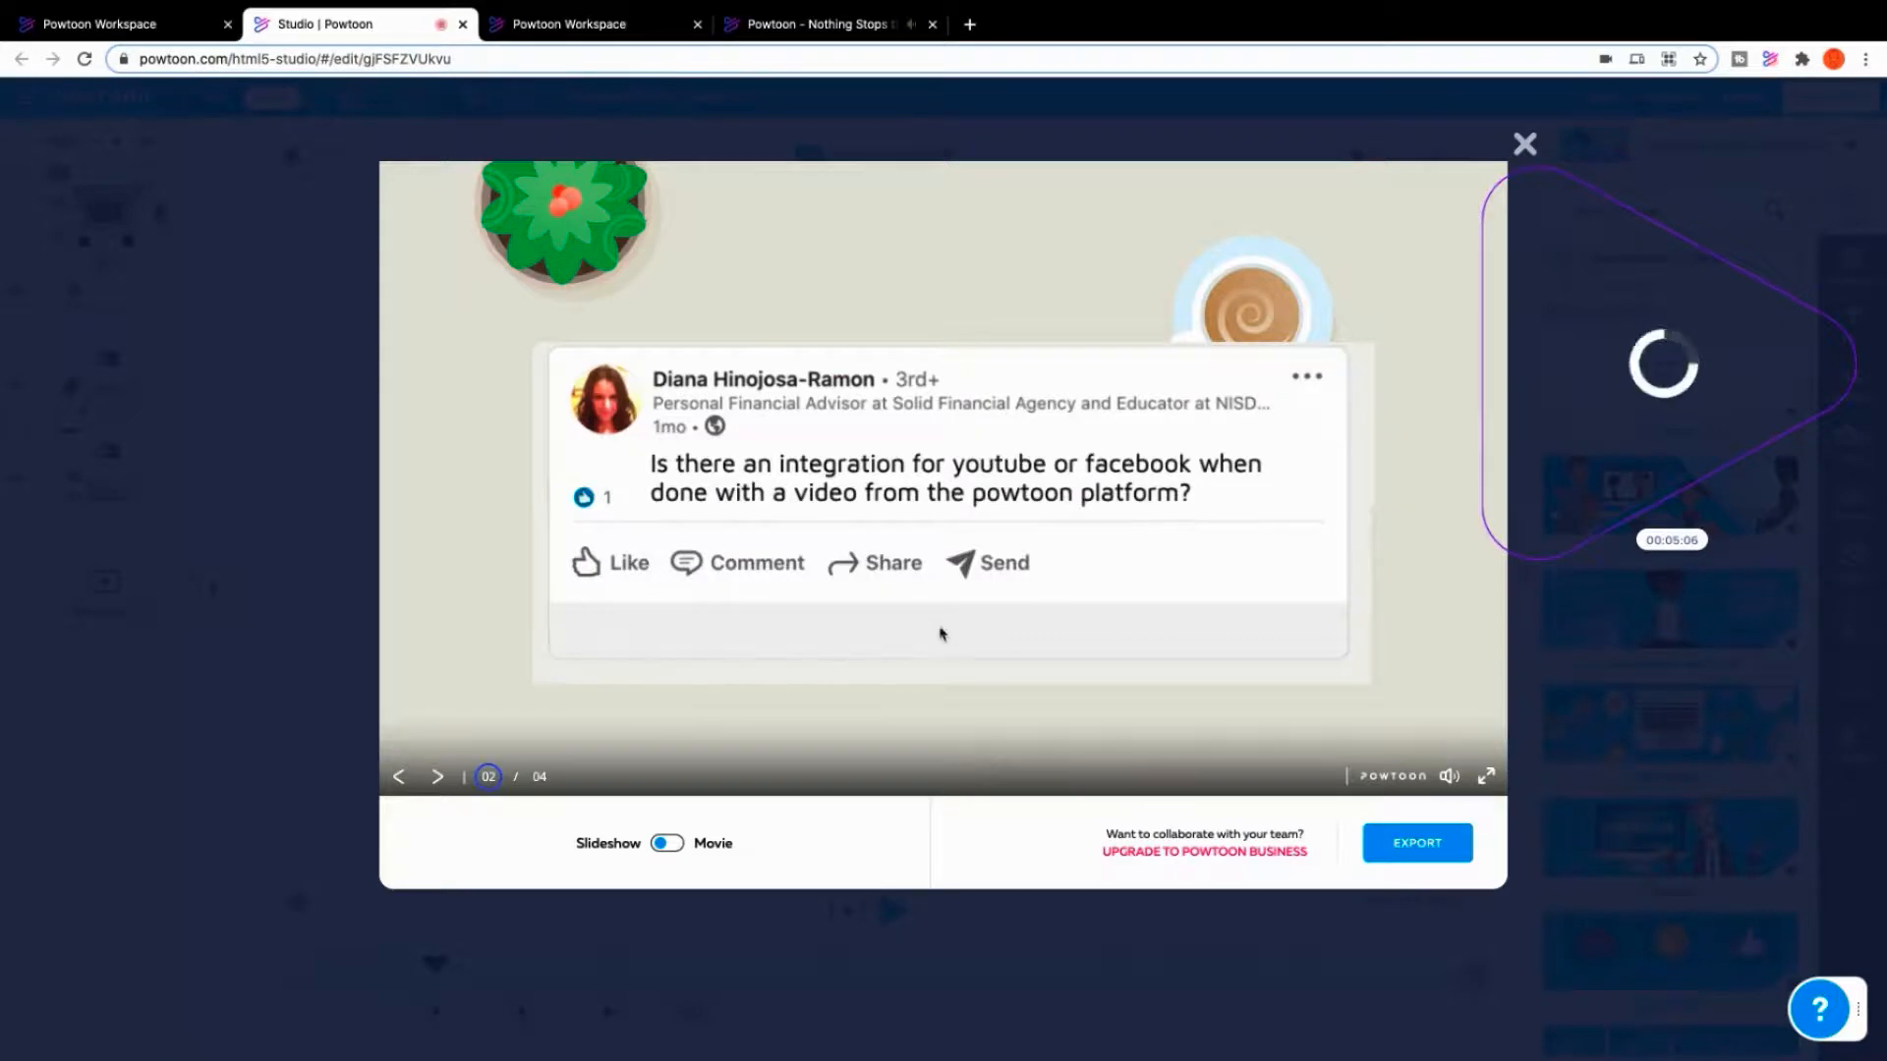
mouse_move(944, 487)
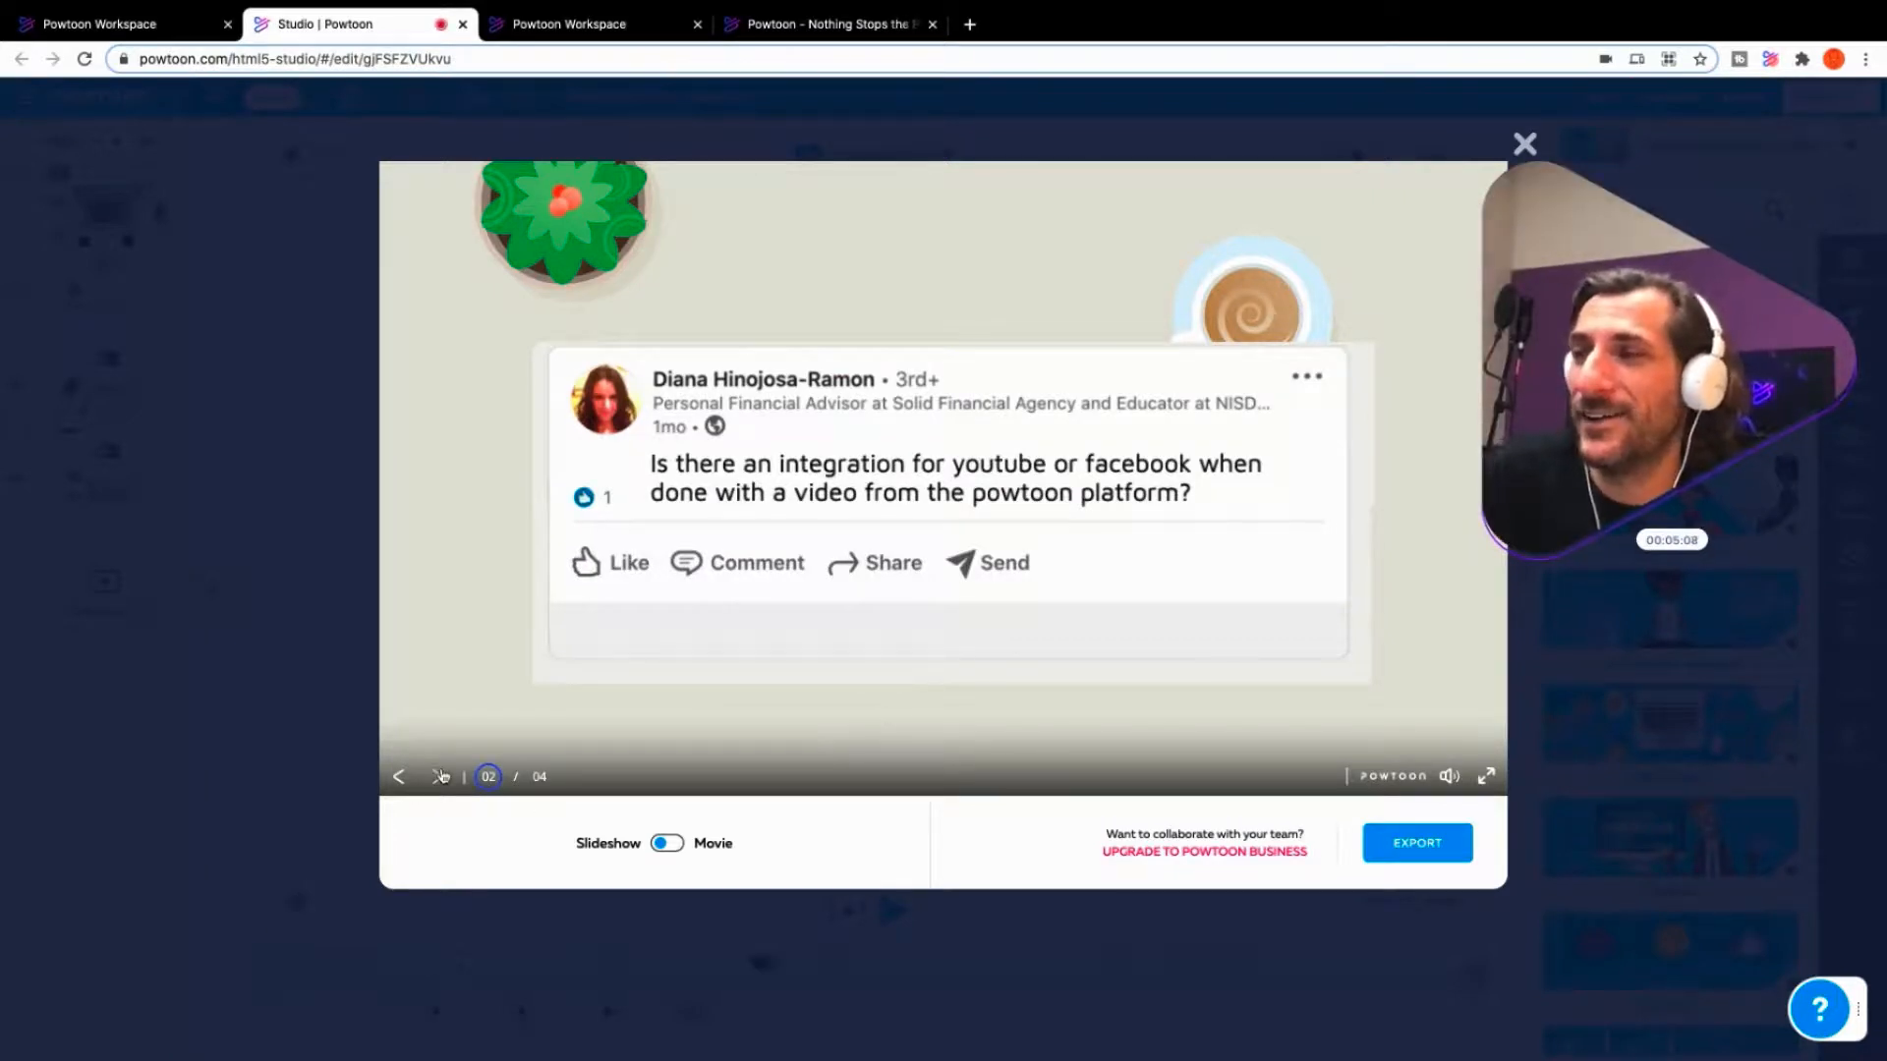
left_click(441, 775)
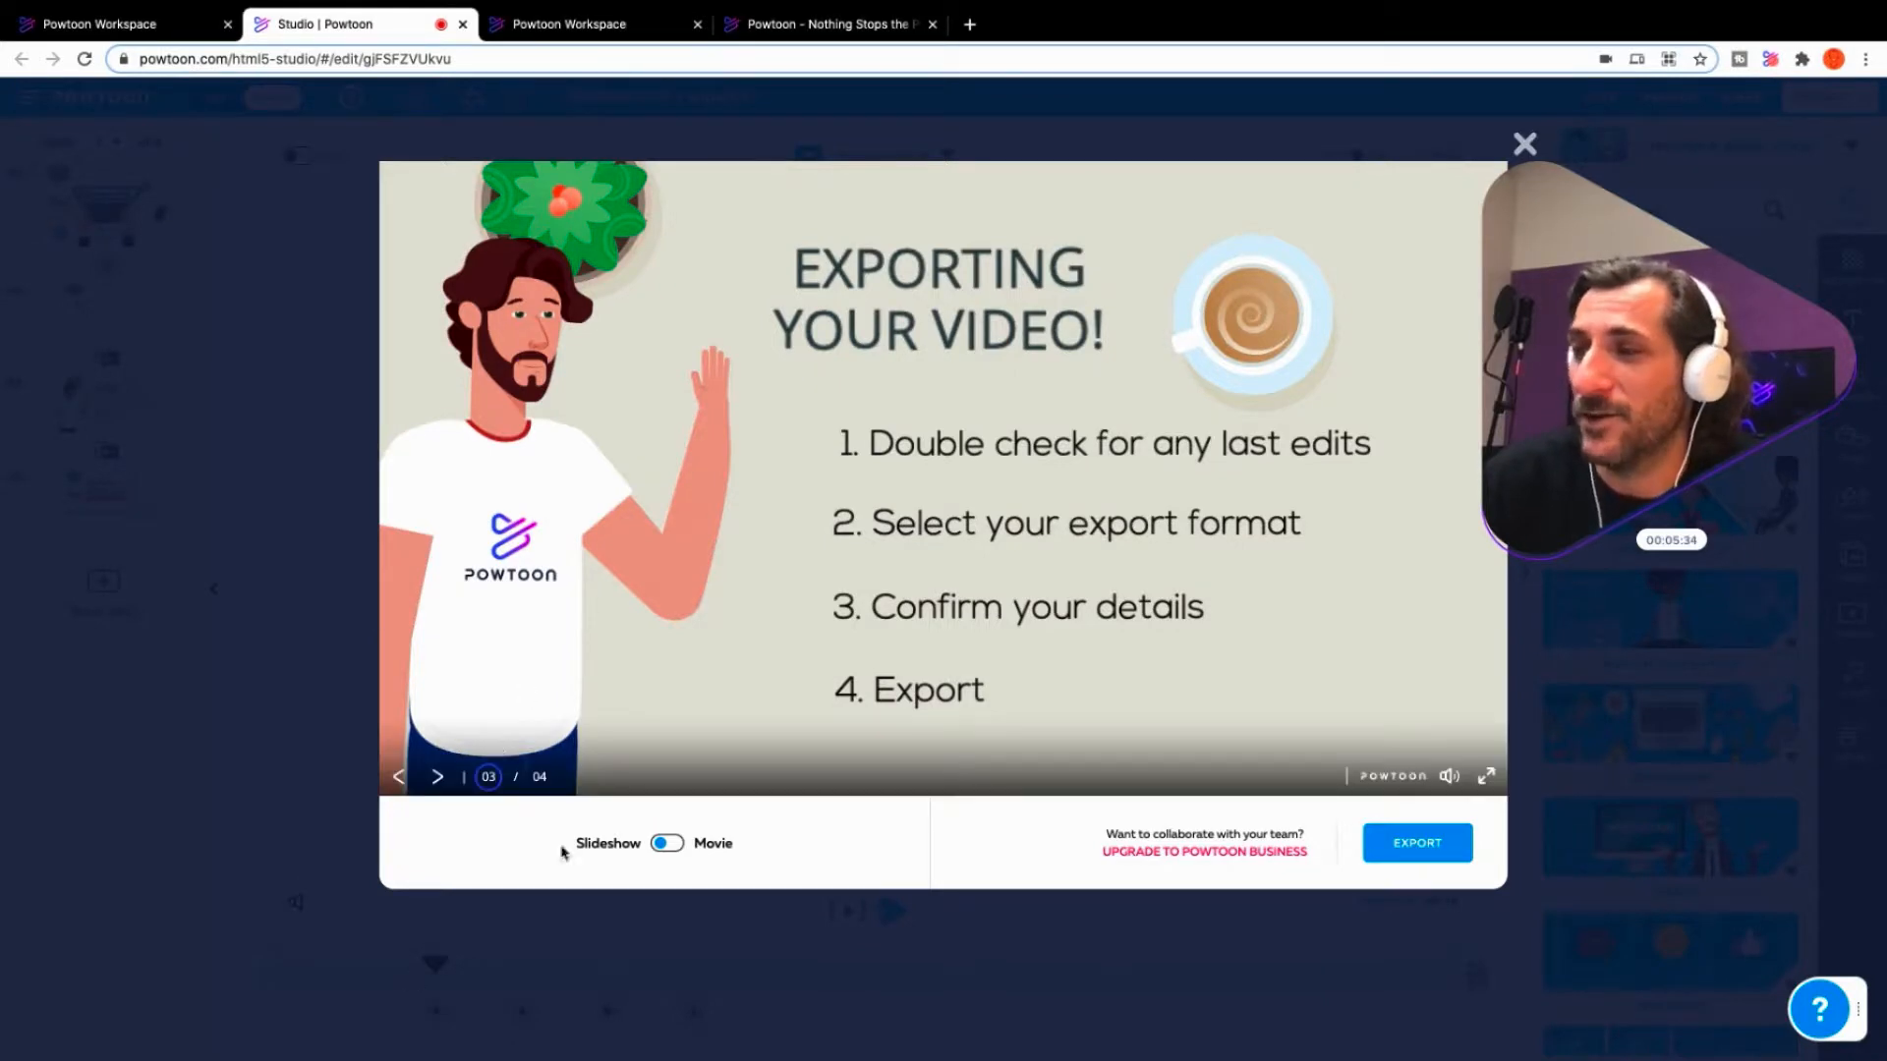
left_click(440, 777)
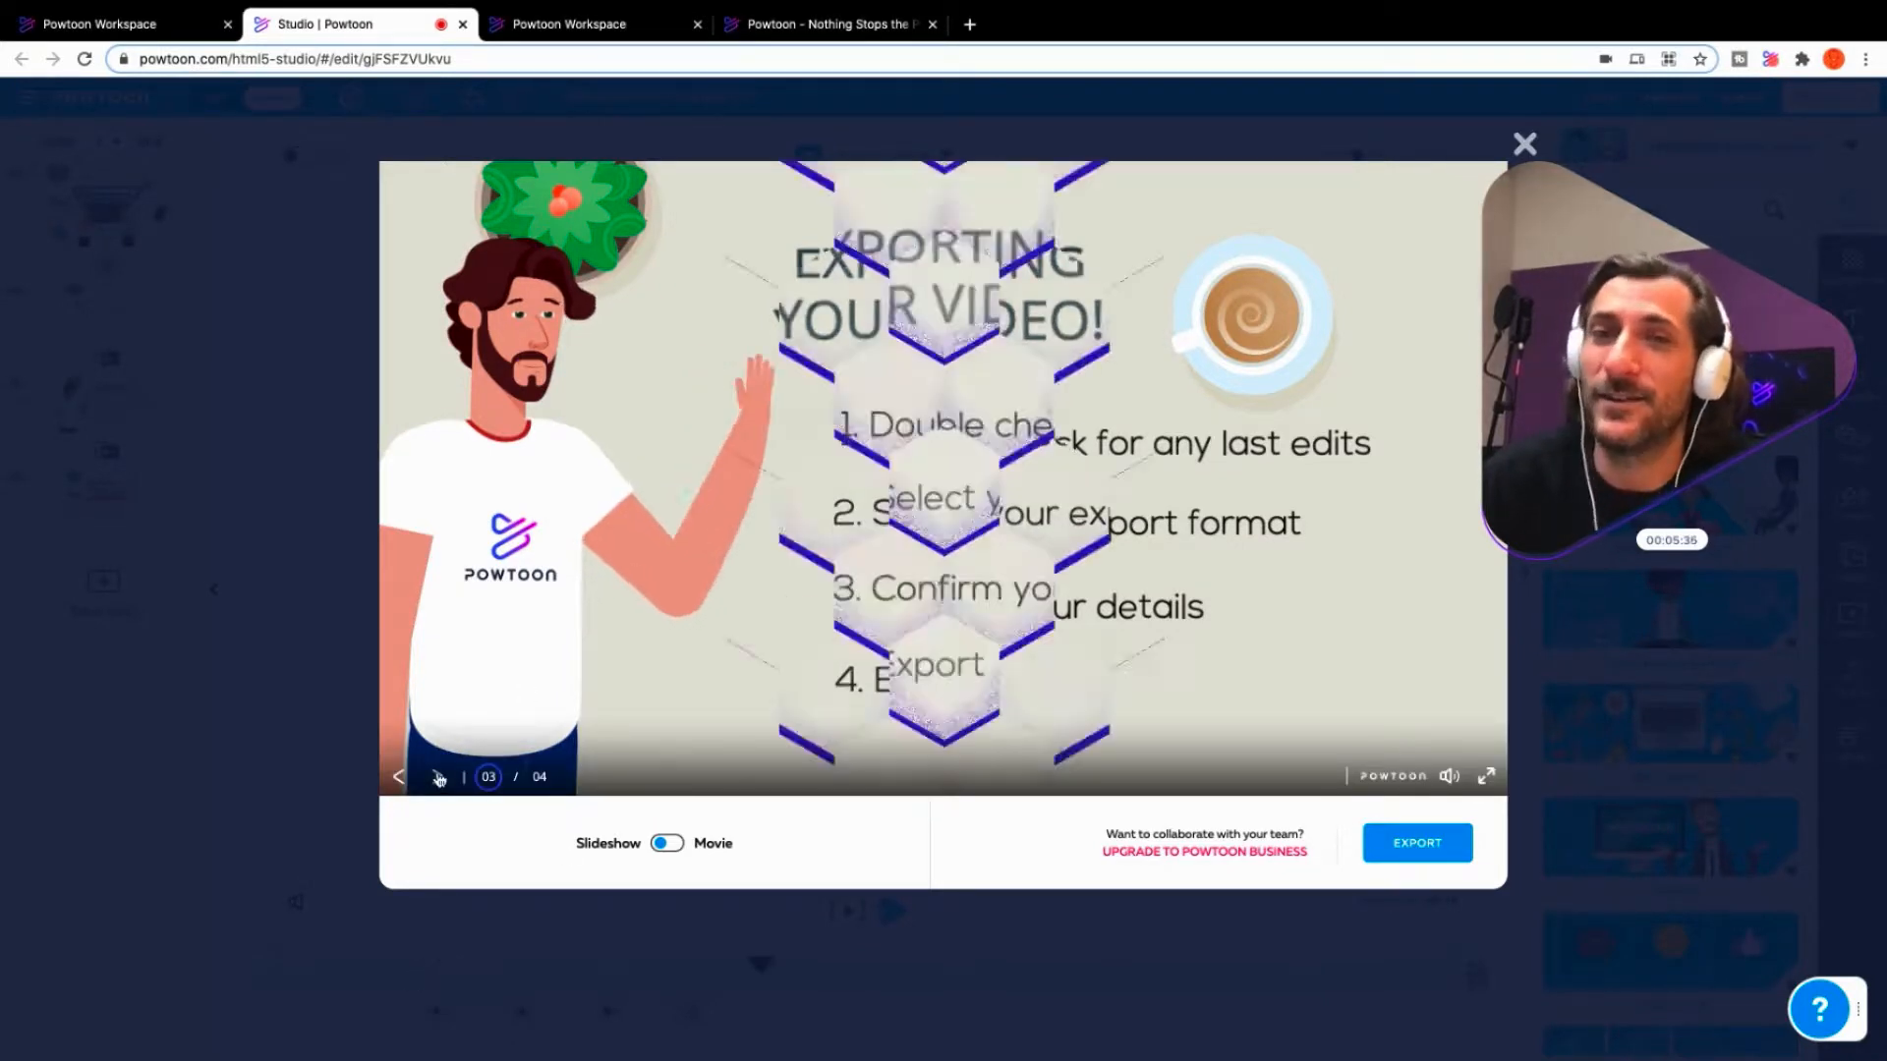